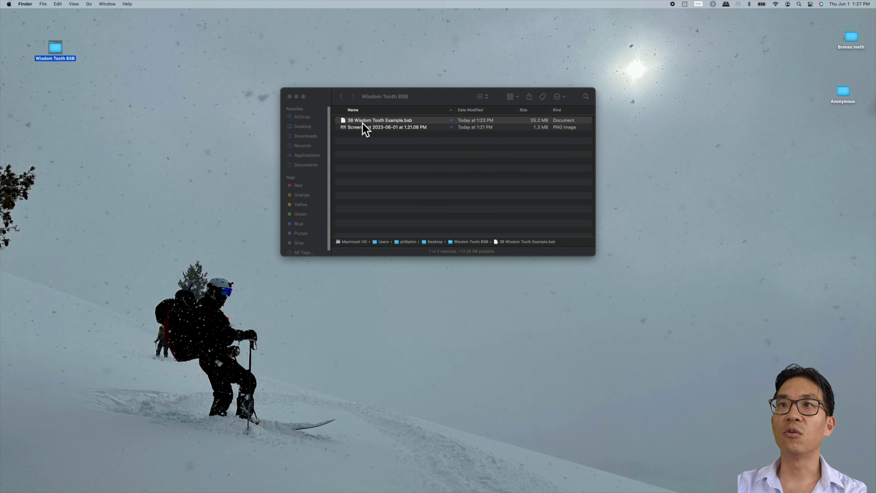
Open 38 Wisdom Tooth Example.bsb in BlueSkyPlan4 using Finder's Open With menu.
{"action": "left_click", "coordinate": [363, 121]}
{"action": "right_click", "coordinate": [362, 123]}
{"action": "mouse_move", "coordinate": [382, 134]}
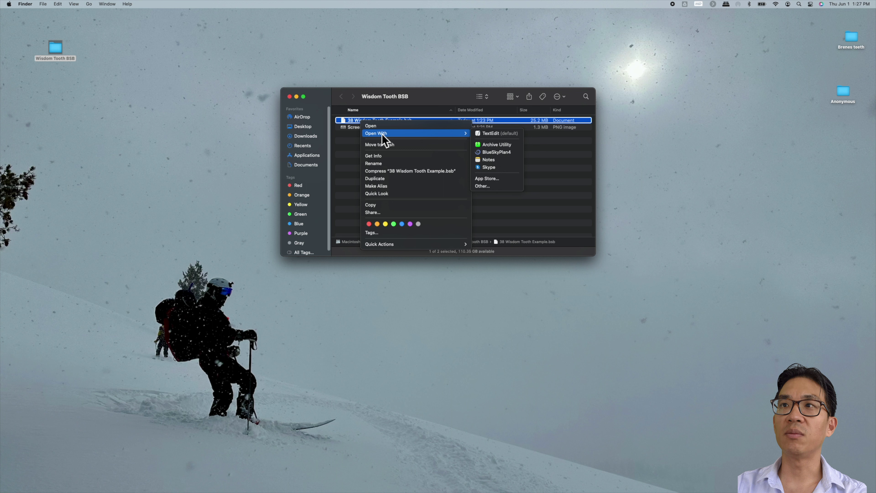
{"action": "left_click", "coordinate": [497, 152]}
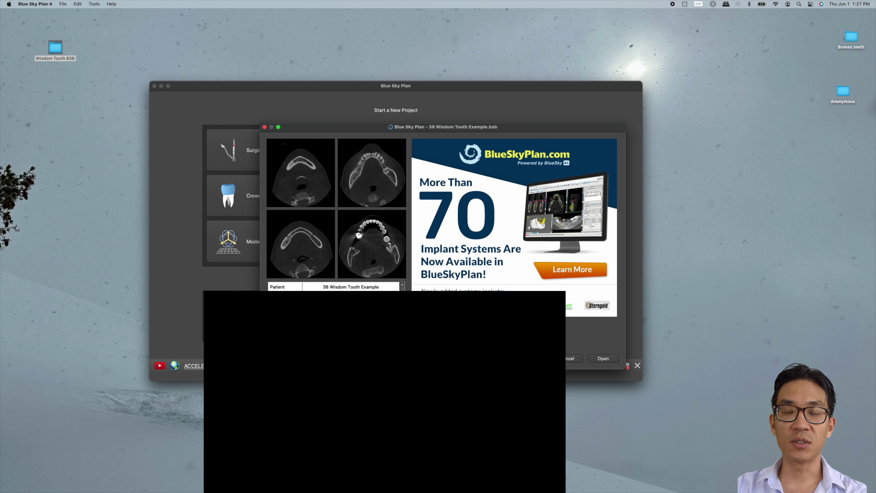
Open the wisdom tooth case, make the window full screen, and tilt the 3D jaw lower.
{"action": "left_click", "coordinate": [604, 359]}
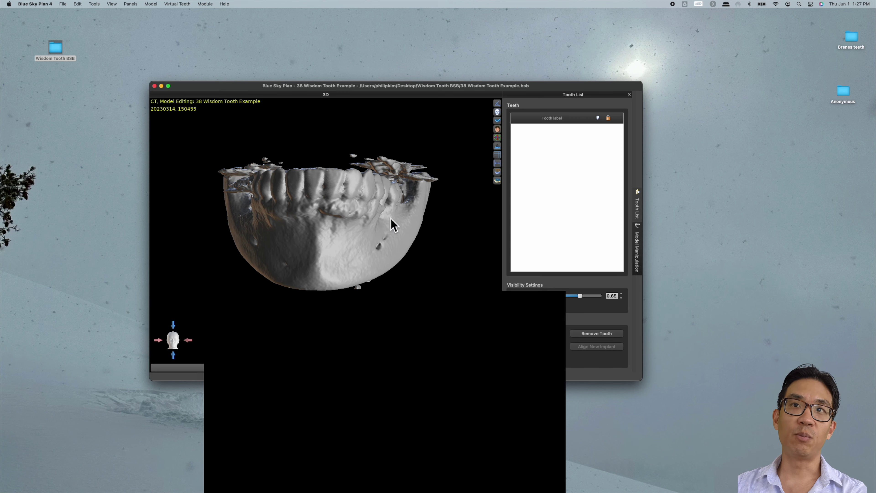
{"action": "left_click", "coordinate": [170, 91]}
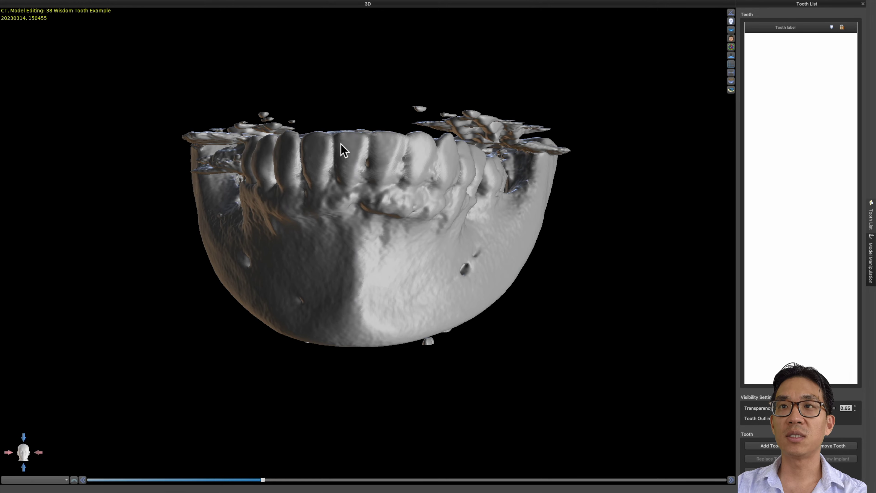
{"action": "left_click_drag", "start_coordinate": [378, 193], "coordinate": [396, 348]}
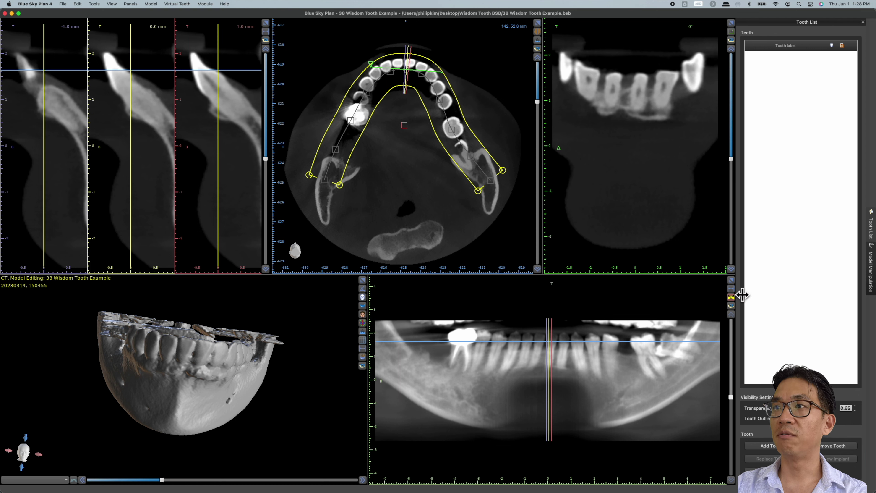
Show the Nerve List, try Detect nerve near the mental foramen, then bring up the arch curve choices.
{"action": "mouse_move", "coordinate": [176, 31]}
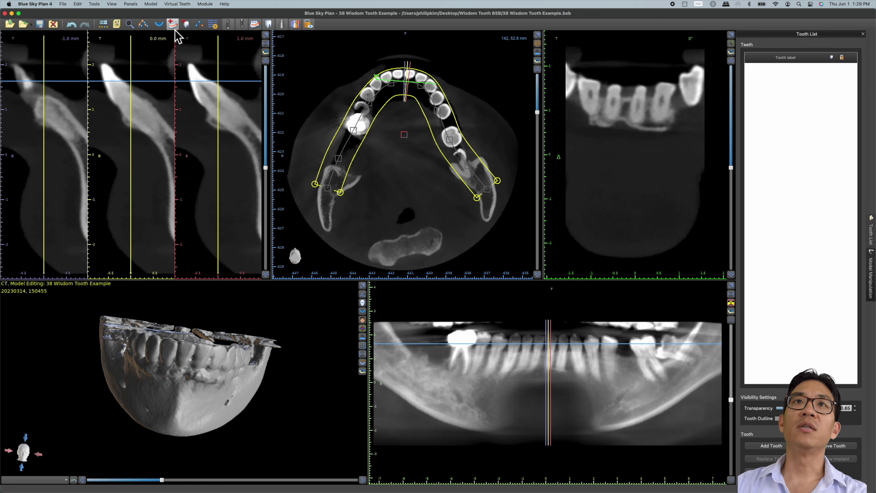
{"action": "left_click", "coordinate": [174, 24]}
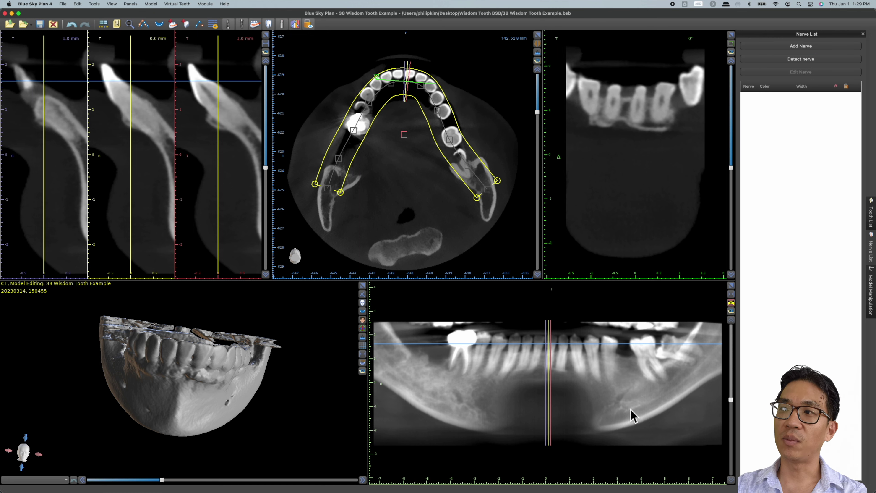
{"action": "left_click", "coordinate": [810, 59]}
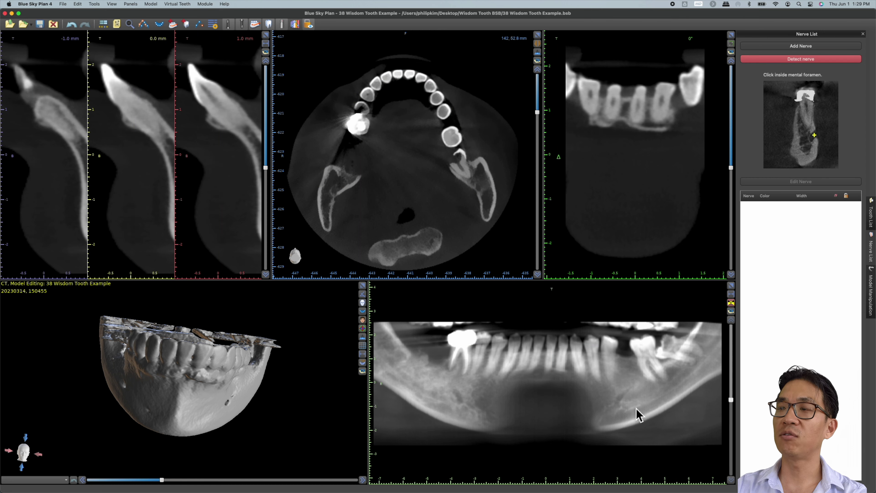
{"action": "left_click", "coordinate": [619, 416]}
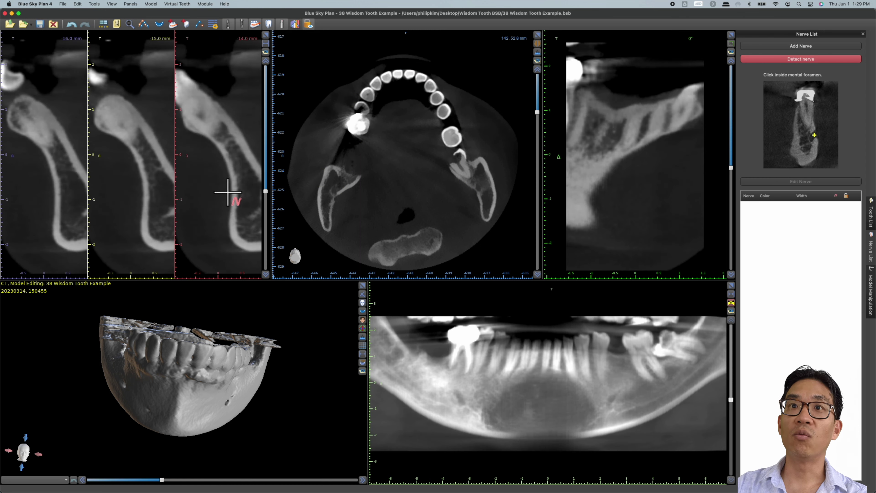
{"action": "scroll", "coordinate": [228, 193], "scroll_direction": "down", "scroll_amount": 3}
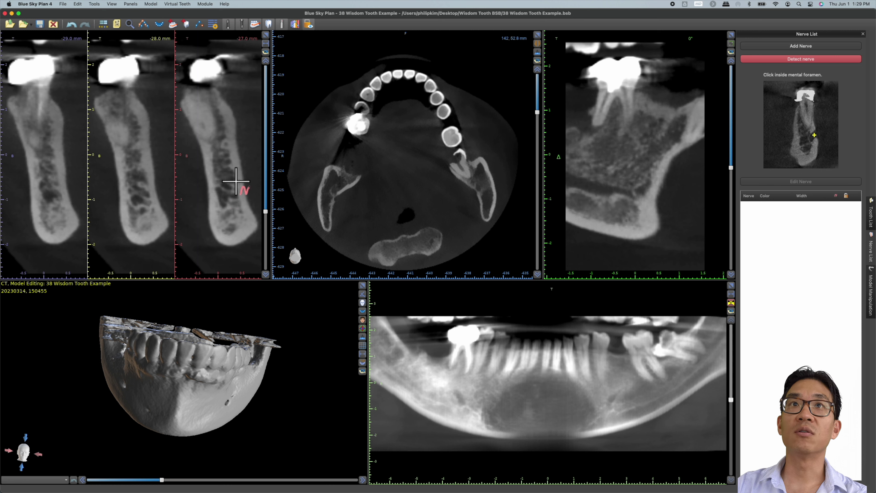
{"action": "left_click", "coordinate": [143, 24]}
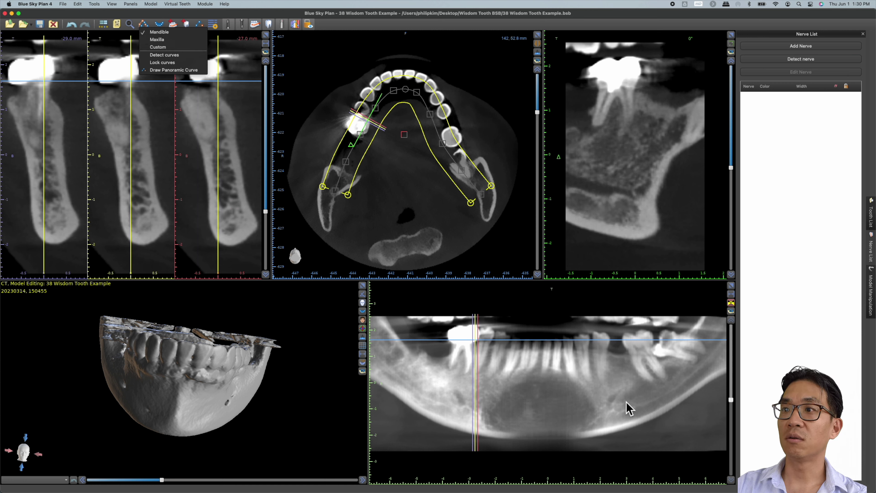
Move the cross-sections to the foramen region and auto-detect the nerve from the mental foramen.
{"action": "left_click", "coordinate": [610, 410]}
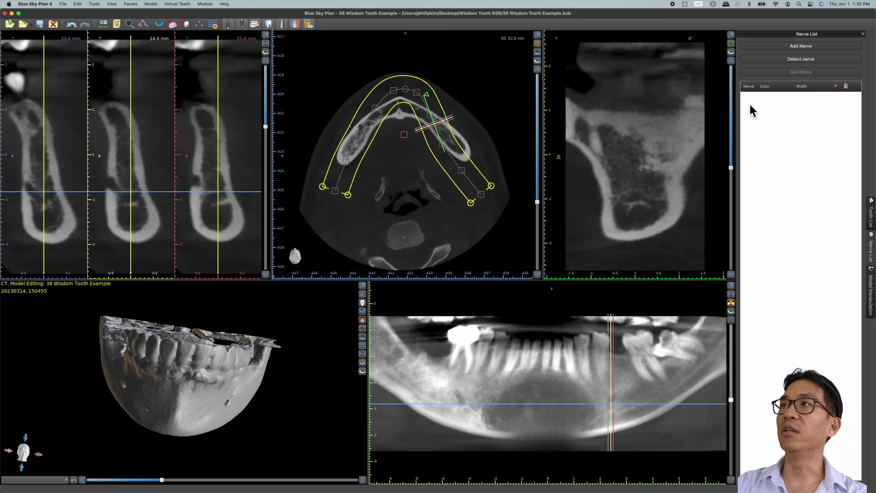
{"action": "left_click", "coordinate": [821, 59]}
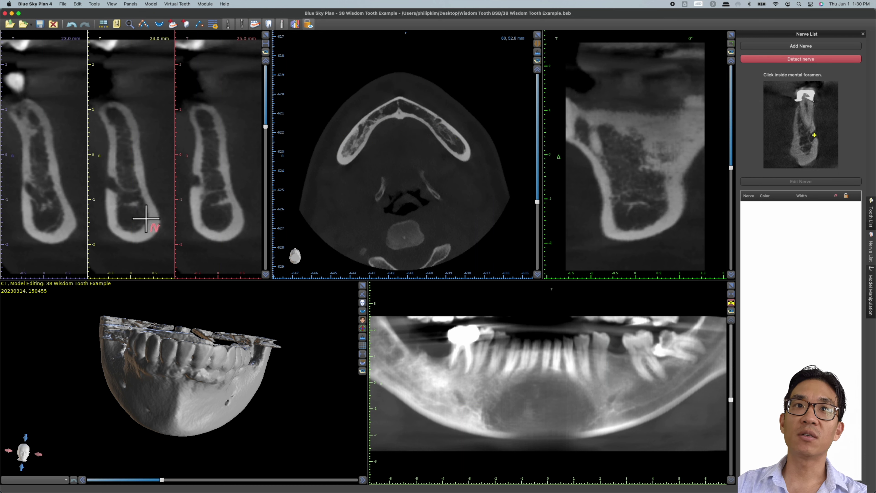
{"action": "left_click", "coordinate": [110, 183]}
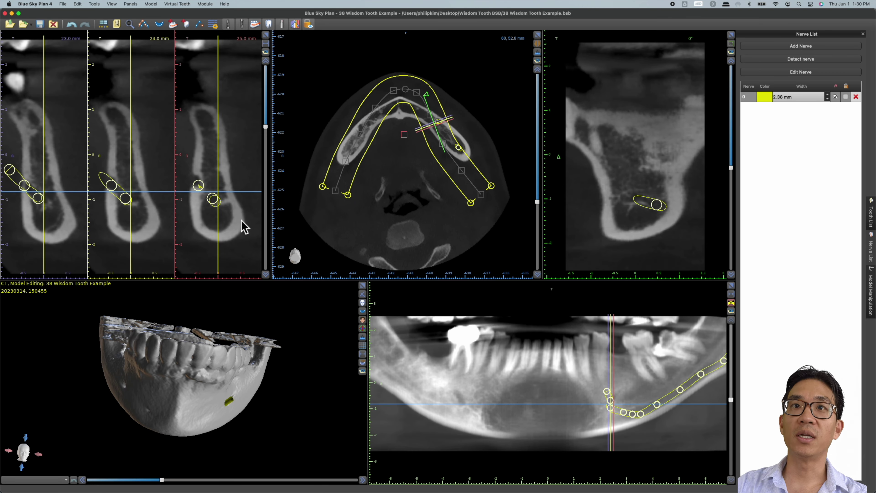
Maximize the cross-section pane and scroll through the slices.
{"action": "left_click", "coordinate": [265, 35]}
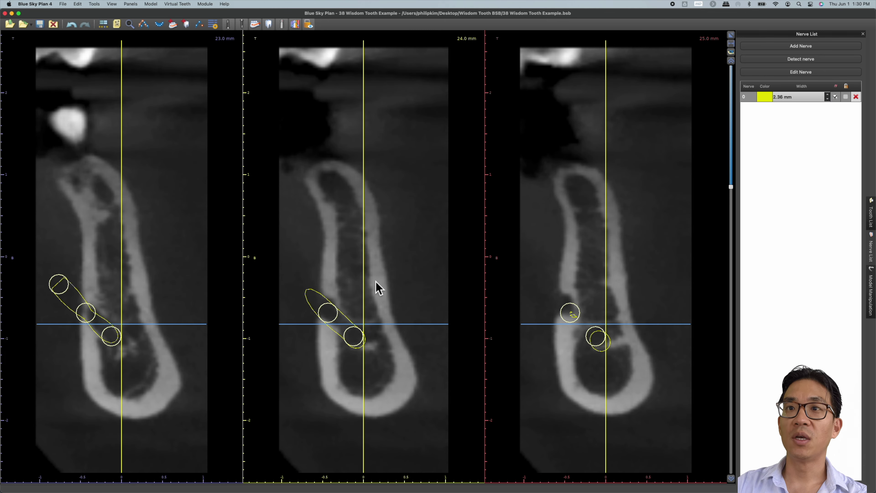
{"action": "scroll", "coordinate": [376, 282], "scroll_direction": "down", "scroll_amount": 5}
{"action": "scroll", "coordinate": [461, 204], "scroll_direction": "up", "scroll_amount": 5}
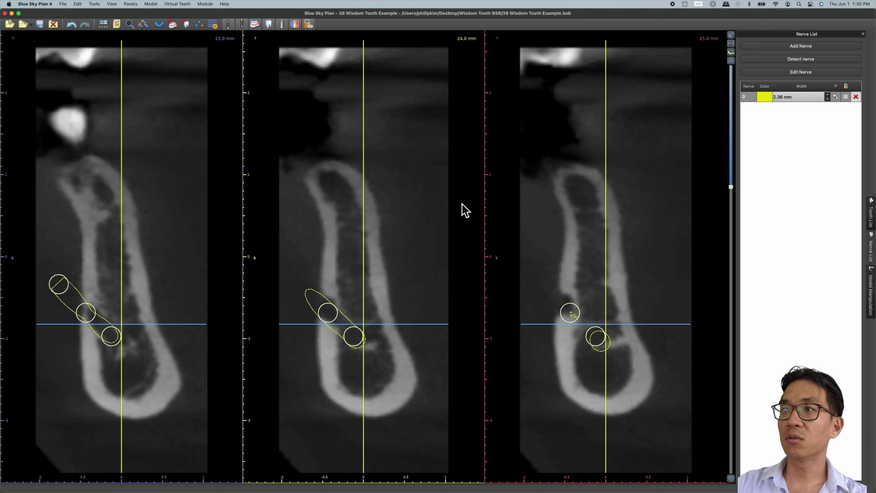
{"action": "scroll", "coordinate": [462, 204], "scroll_direction": "down", "scroll_amount": 2}
{"action": "scroll", "coordinate": [449, 207], "scroll_direction": "down", "scroll_amount": 1}
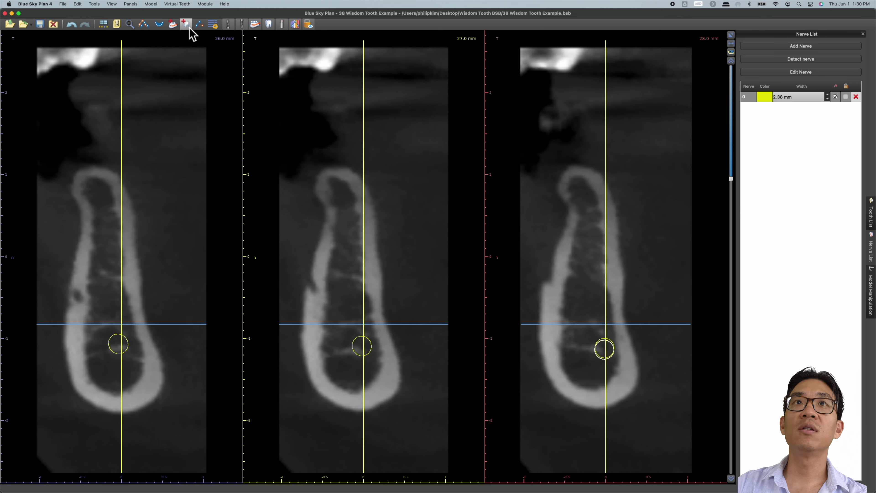
Raise slice brightness to 289 with contrast 2437 using the Brightness/Contrast panel.
{"action": "left_click", "coordinate": [133, 5]}
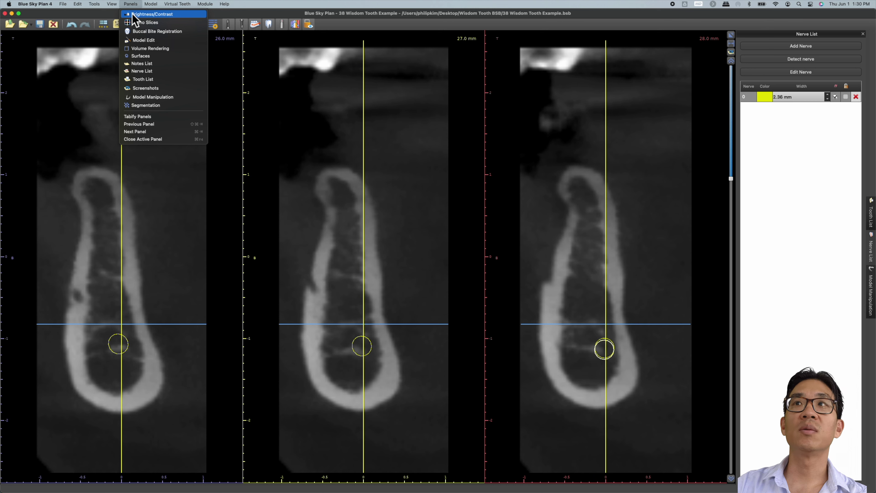
{"action": "left_click", "coordinate": [134, 14]}
{"action": "left_click_drag", "start_coordinate": [812, 84], "coordinate": [816, 103]}
{"action": "scroll", "coordinate": [368, 220], "scroll_direction": "down", "scroll_amount": 4}
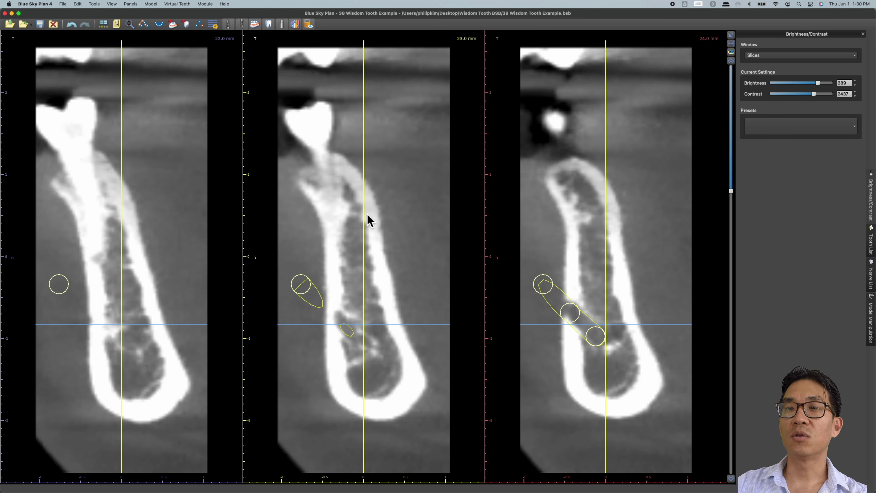
{"action": "scroll", "coordinate": [367, 219], "scroll_direction": "up", "scroll_amount": 6}
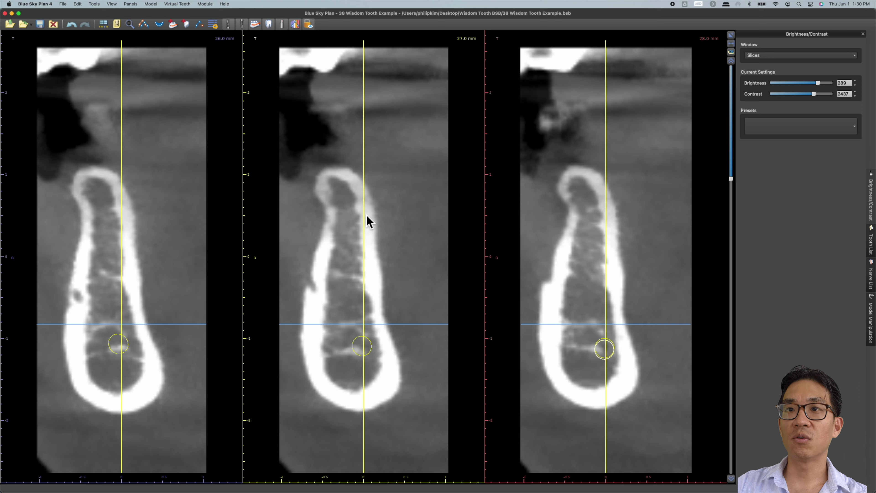
{"action": "scroll", "coordinate": [367, 352], "scroll_direction": "up", "scroll_amount": 5}
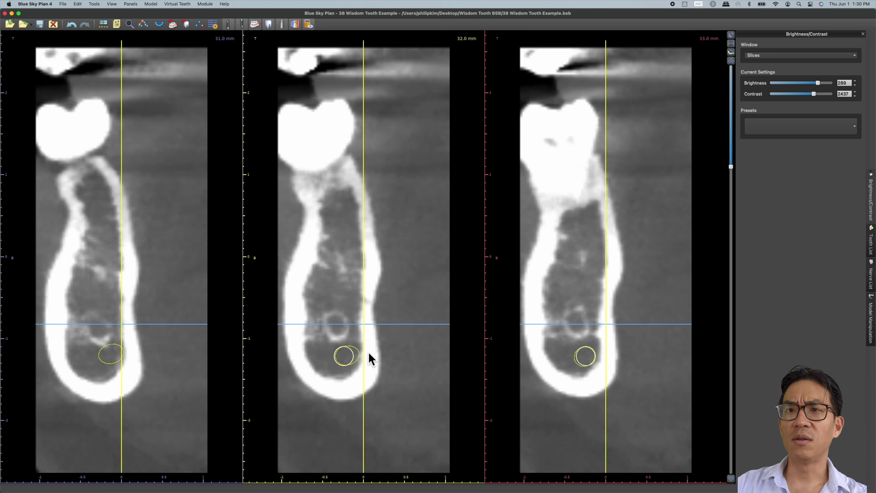
{"action": "scroll", "coordinate": [345, 362], "scroll_direction": "up", "scroll_amount": 1}
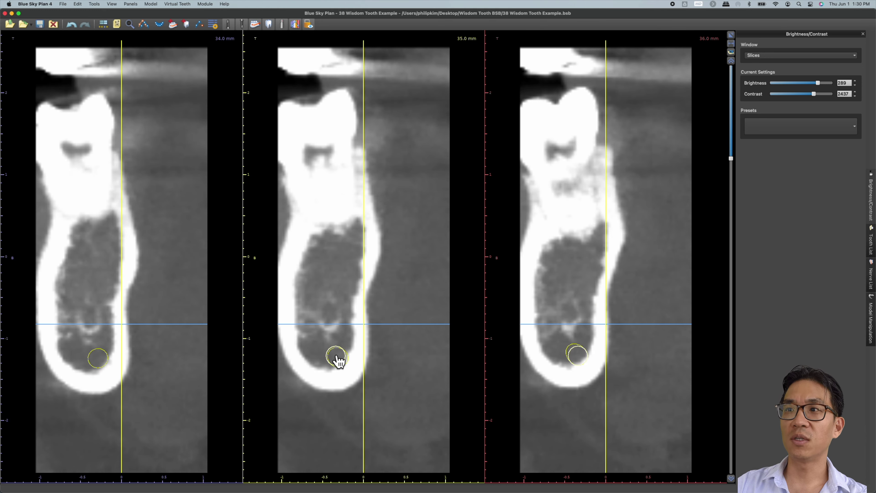
{"action": "scroll", "coordinate": [338, 362], "scroll_direction": "up", "scroll_amount": 2}
{"action": "scroll", "coordinate": [339, 362], "scroll_direction": "down", "scroll_amount": 5}
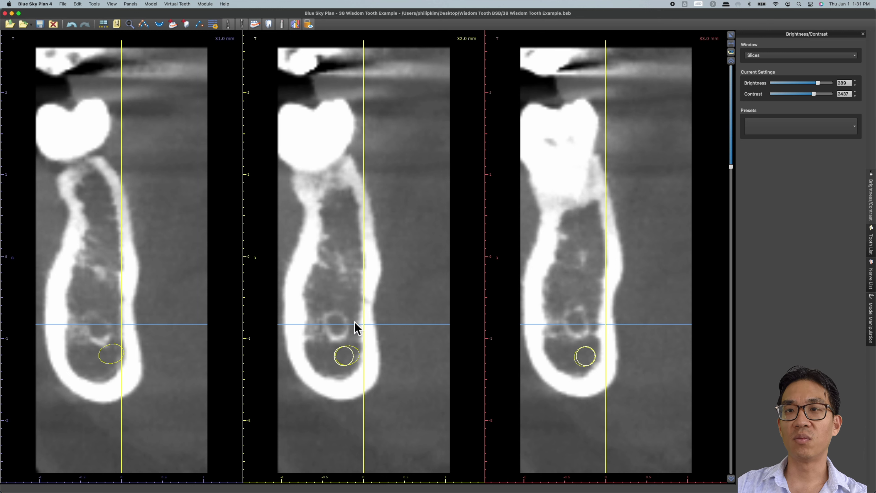
{"action": "scroll", "coordinate": [340, 331], "scroll_direction": "up", "scroll_amount": 6}
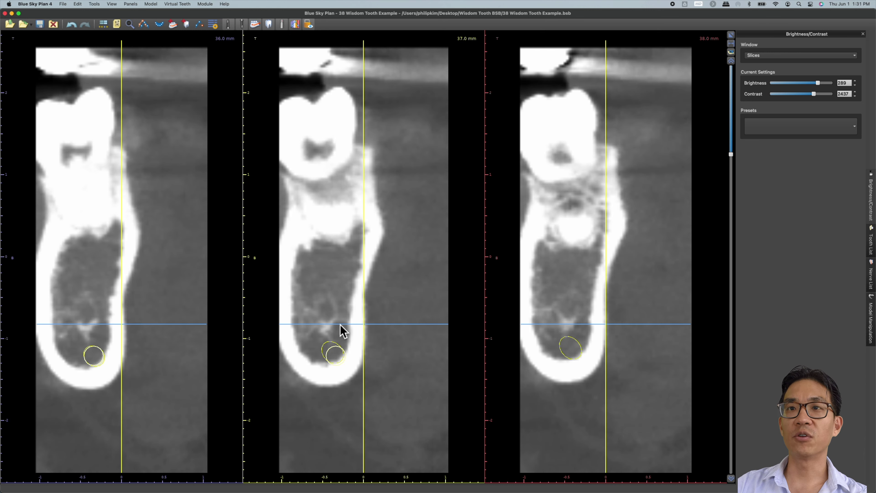
{"action": "scroll", "coordinate": [340, 325], "scroll_direction": "up", "scroll_amount": 18}
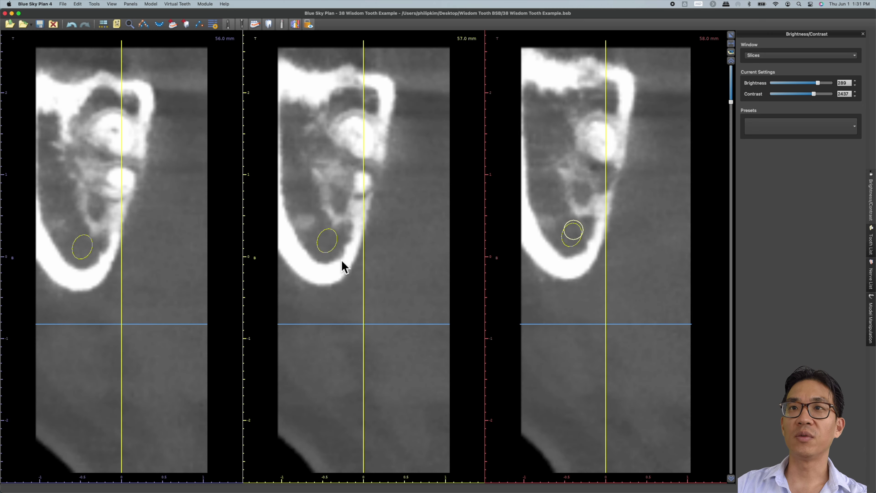
{"action": "scroll", "coordinate": [347, 189], "scroll_direction": "down", "scroll_amount": 5}
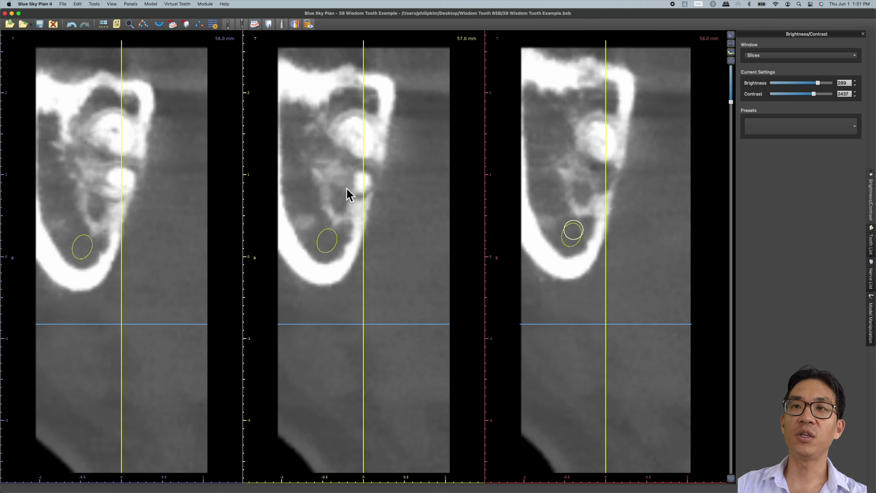
{"action": "scroll", "coordinate": [319, 296], "scroll_direction": "down", "scroll_amount": 8}
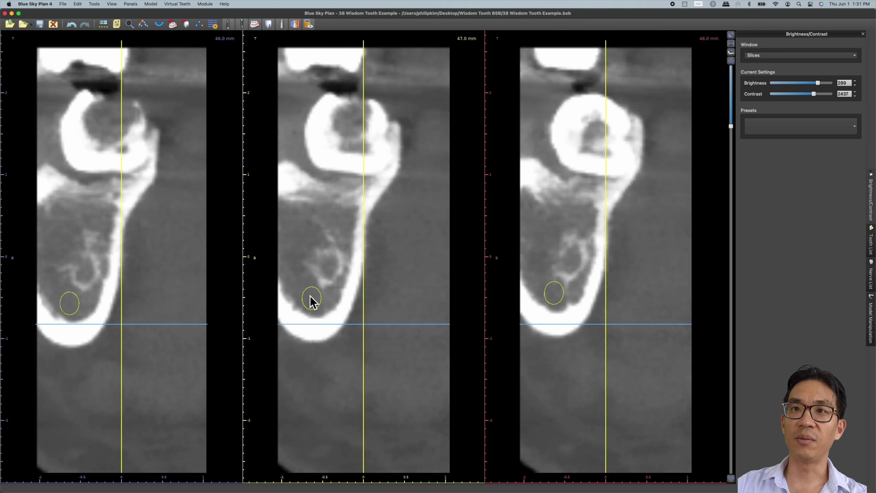
{"action": "scroll", "coordinate": [335, 321], "scroll_direction": "down", "scroll_amount": 3}
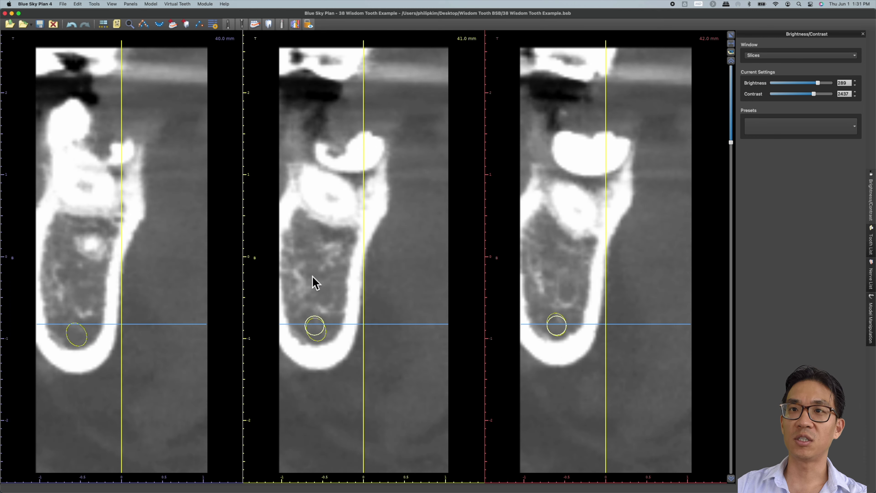
{"action": "scroll", "coordinate": [317, 276], "scroll_direction": "up", "scroll_amount": 13}
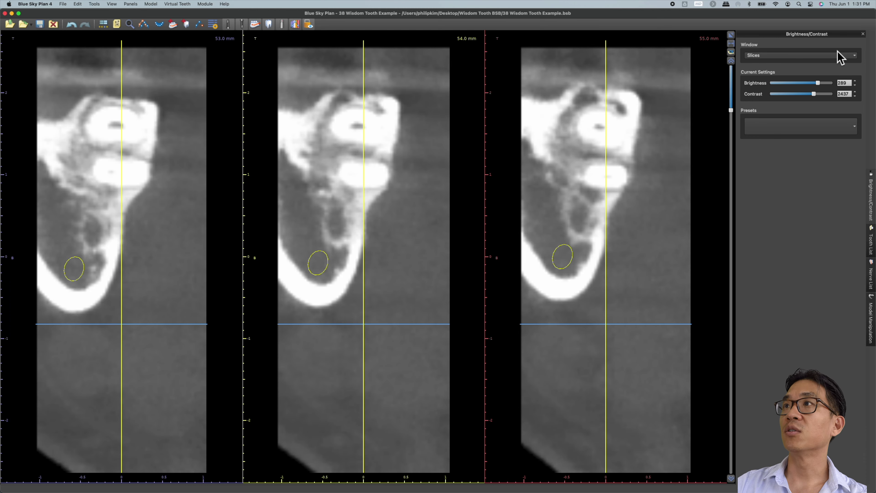
Delete nerve 0 from the Nerve List and scroll the cross-sections back to about 23–25 mm.
{"action": "left_click", "coordinate": [871, 276]}
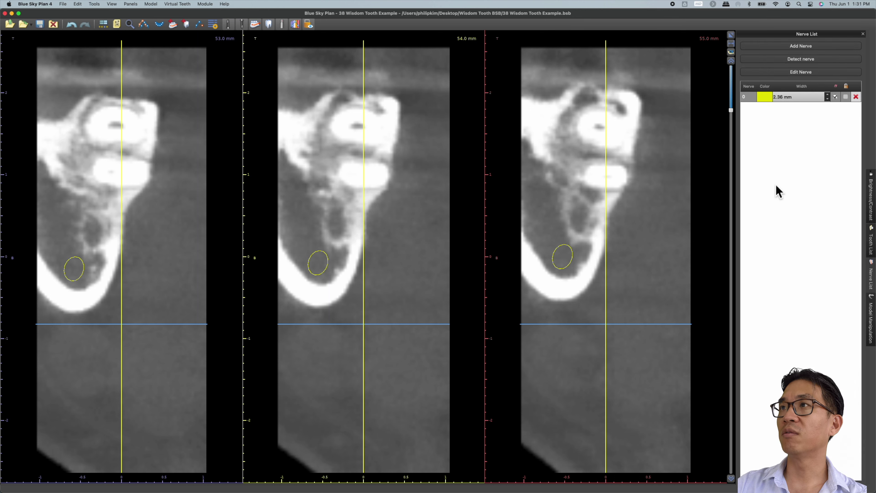
{"action": "left_click", "coordinate": [855, 97]}
{"action": "scroll", "coordinate": [304, 253], "scroll_direction": "up", "scroll_amount": 3}
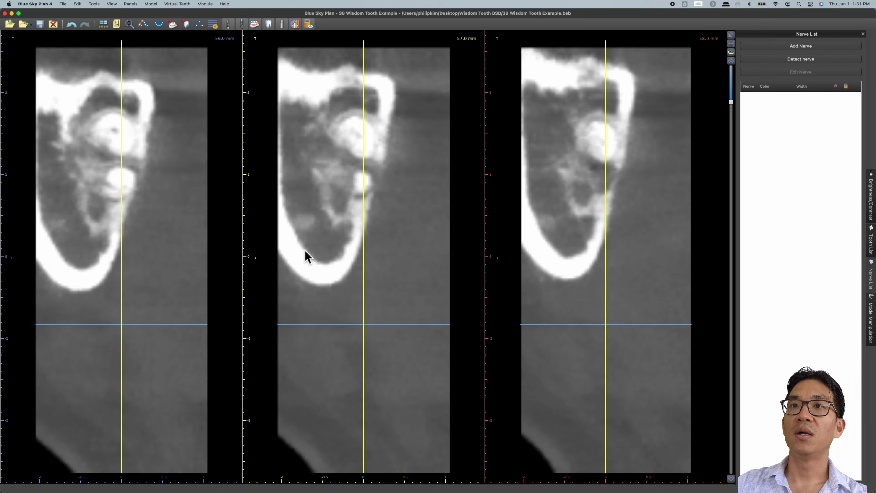
{"action": "scroll", "coordinate": [305, 251], "scroll_direction": "down", "scroll_amount": 10}
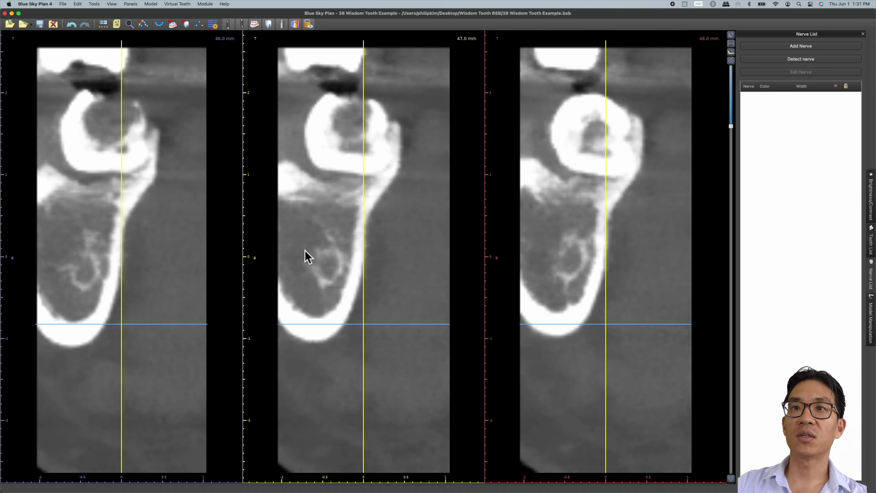
{"action": "scroll", "coordinate": [367, 276], "scroll_direction": "down", "scroll_amount": 20}
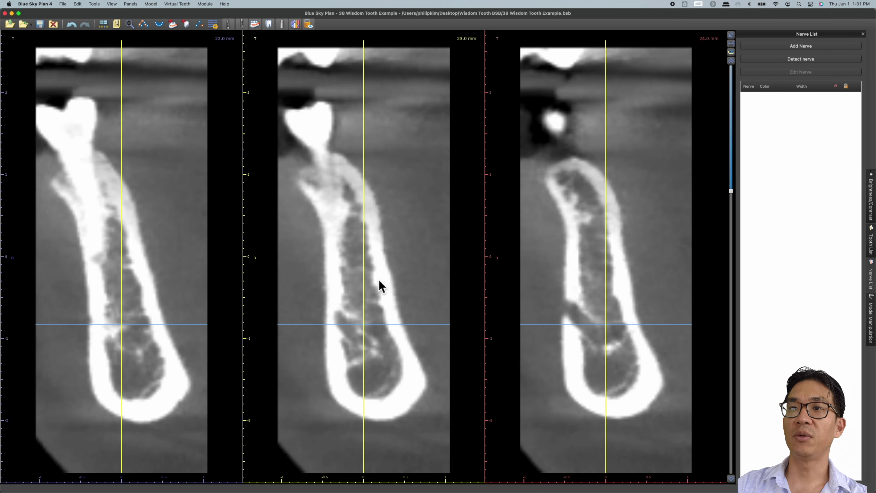
{"action": "scroll", "coordinate": [378, 279], "scroll_direction": "up", "scroll_amount": 1}
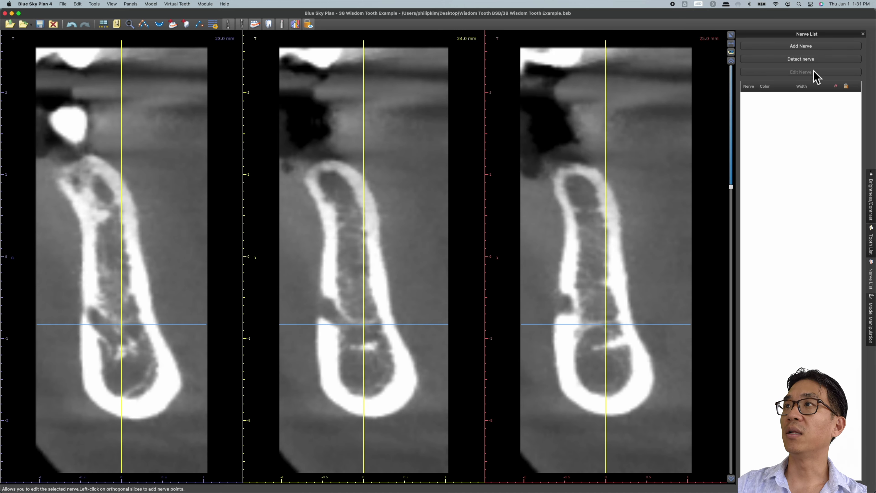
Start a new nerve and mark the canal centre in the first slices through 32 mm.
{"action": "left_click", "coordinate": [813, 47]}
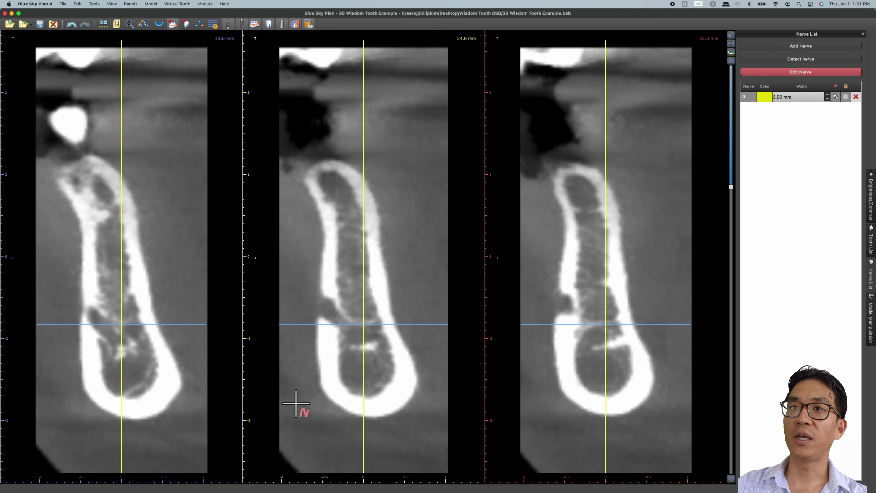
{"action": "left_click", "coordinate": [327, 309]}
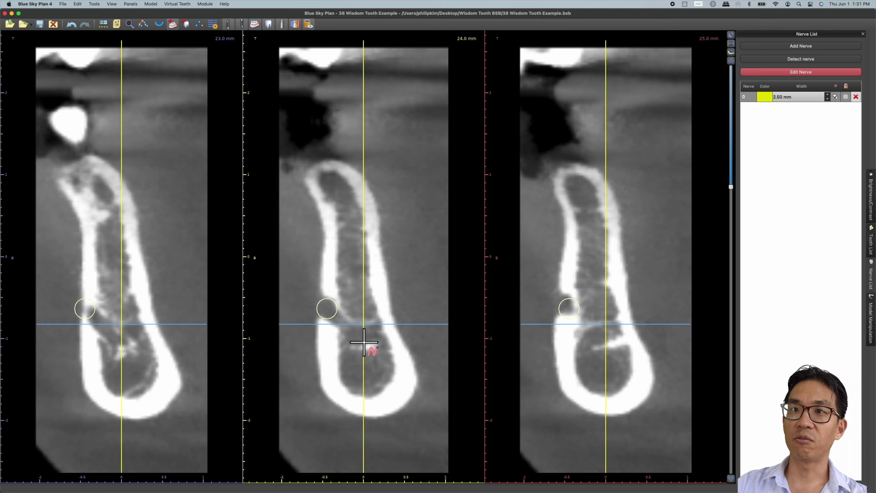
{"action": "left_click", "coordinate": [359, 336]}
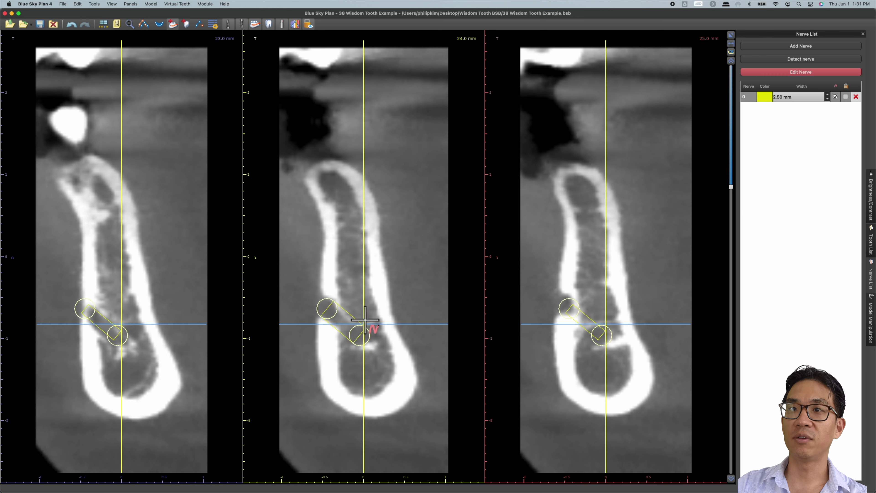
{"action": "scroll", "coordinate": [364, 320], "scroll_direction": "up", "scroll_amount": 5}
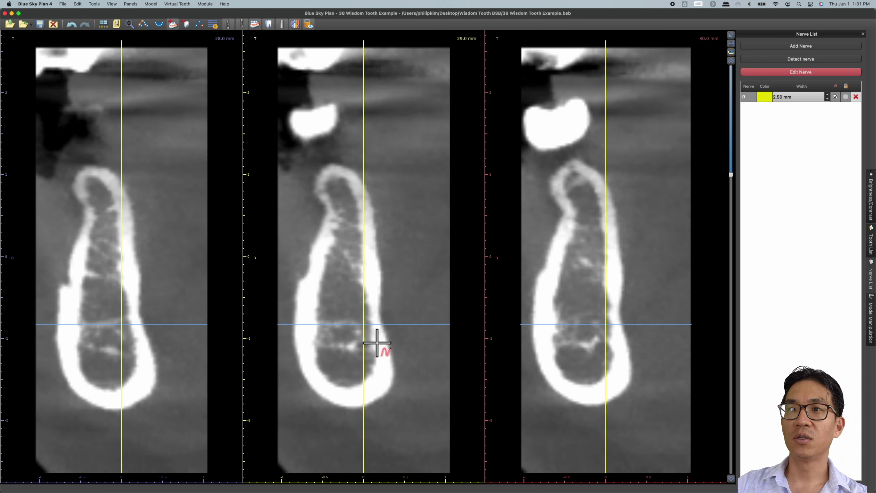
{"action": "left_click", "coordinate": [346, 334]}
{"action": "scroll", "coordinate": [347, 334], "scroll_direction": "up", "scroll_amount": 1}
{"action": "left_click", "coordinate": [342, 329]}
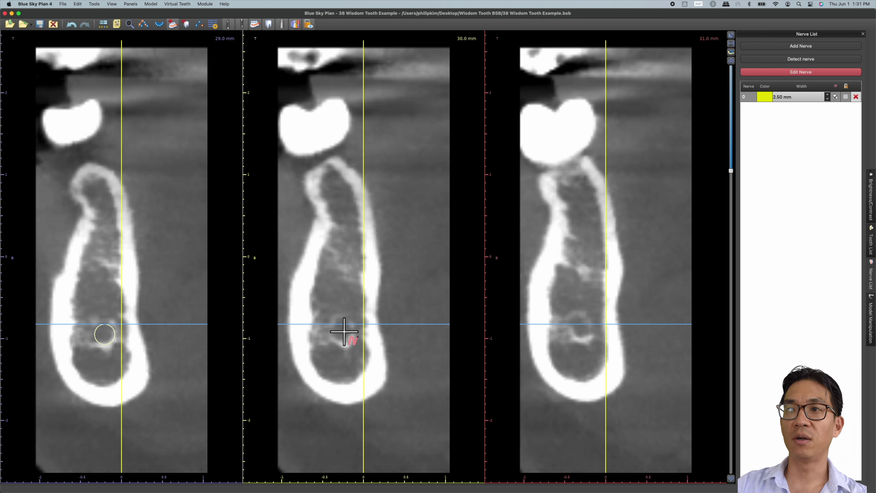
{"action": "scroll", "coordinate": [341, 329], "scroll_direction": "up", "scroll_amount": 1}
{"action": "left_click", "coordinate": [342, 329]}
{"action": "scroll", "coordinate": [341, 328], "scroll_direction": "up", "scroll_amount": 1}
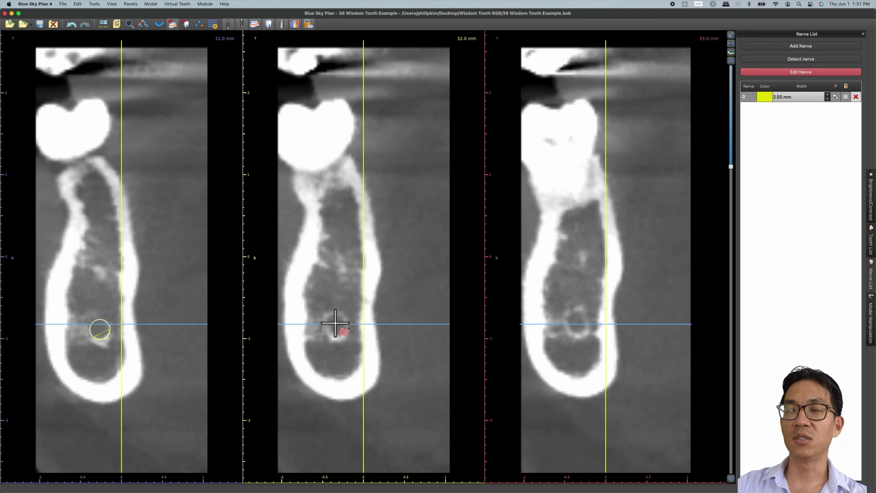
{"action": "left_click", "coordinate": [335, 324]}
Mark the canal centre in the 35, 36, 40, 43, 46 and 47 mm slices.
{"action": "scroll", "coordinate": [337, 324], "scroll_direction": "up", "scroll_amount": 1}
{"action": "scroll", "coordinate": [331, 319], "scroll_direction": "up", "scroll_amount": 2}
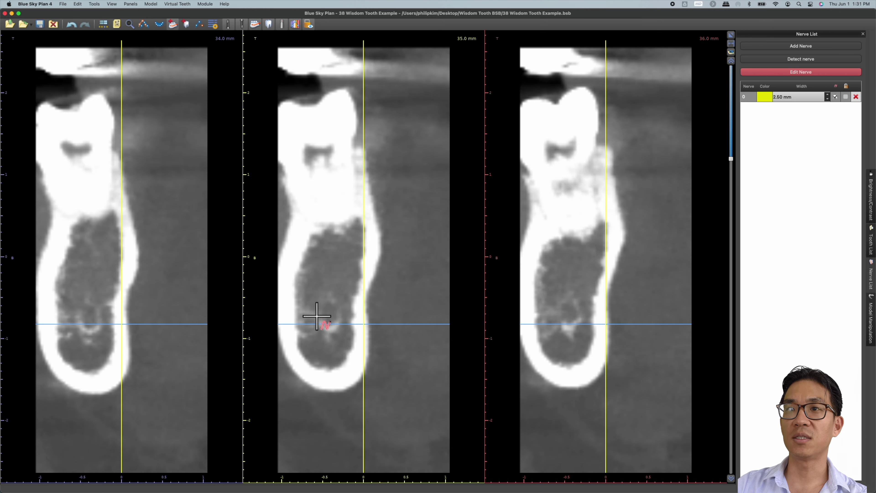
{"action": "left_click", "coordinate": [325, 317]}
{"action": "scroll", "coordinate": [358, 325], "scroll_direction": "up", "scroll_amount": 1}
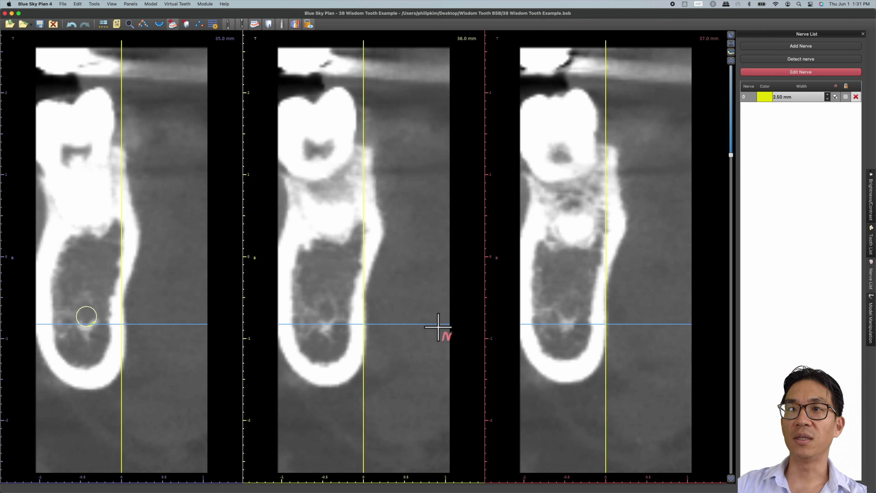
{"action": "left_click", "coordinate": [323, 312]}
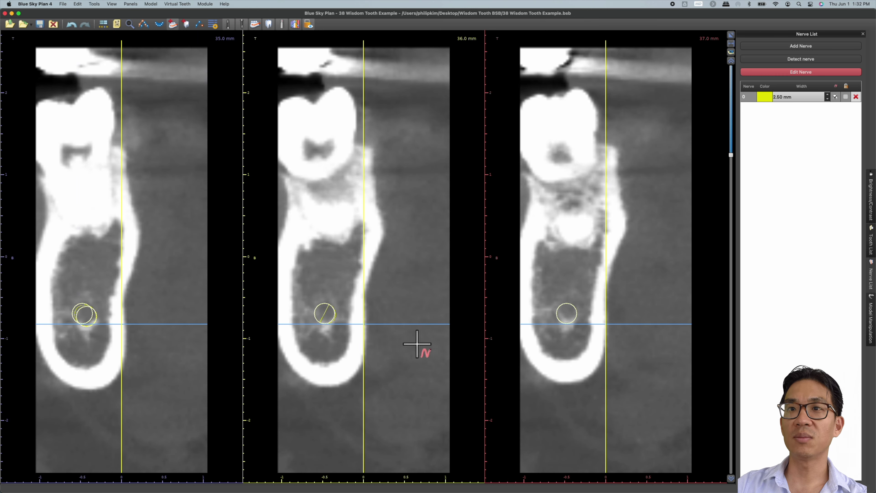
{"action": "scroll", "coordinate": [352, 322], "scroll_direction": "up", "scroll_amount": 4}
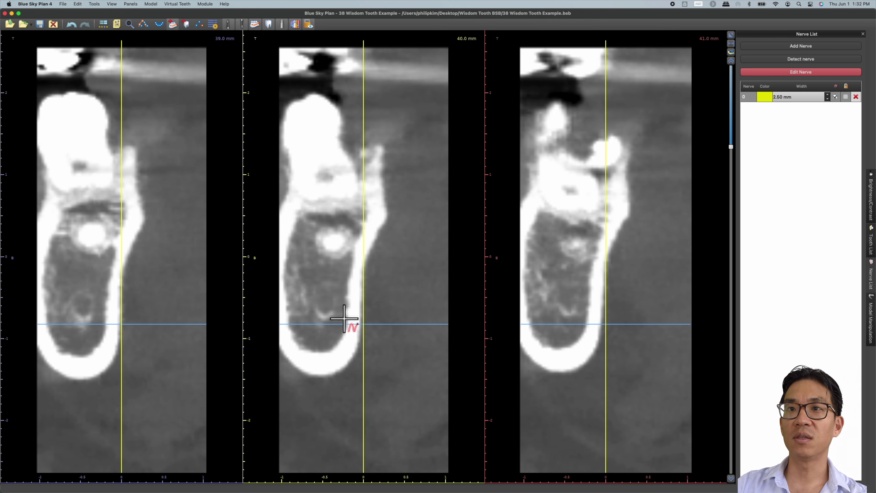
{"action": "left_click", "coordinate": [325, 304]}
{"action": "scroll", "coordinate": [342, 326], "scroll_direction": "up", "scroll_amount": 1}
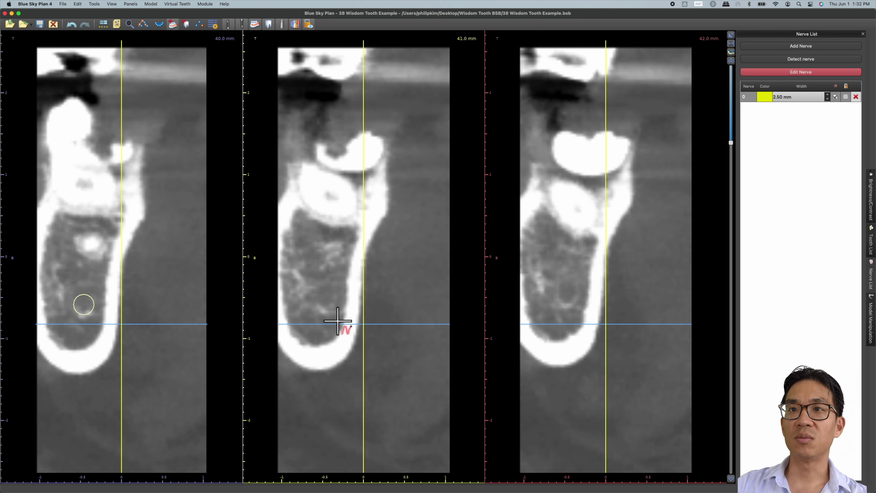
{"action": "scroll", "coordinate": [434, 321], "scroll_direction": "up", "scroll_amount": 2}
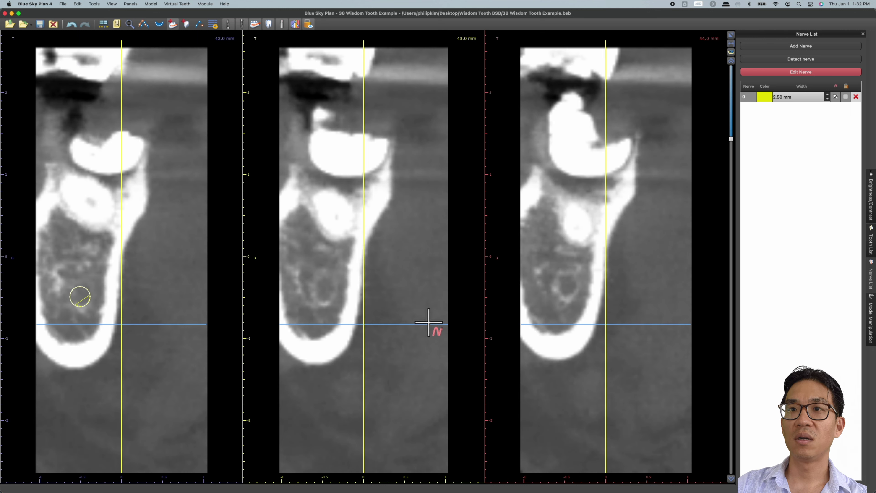
{"action": "left_click", "coordinate": [322, 287]}
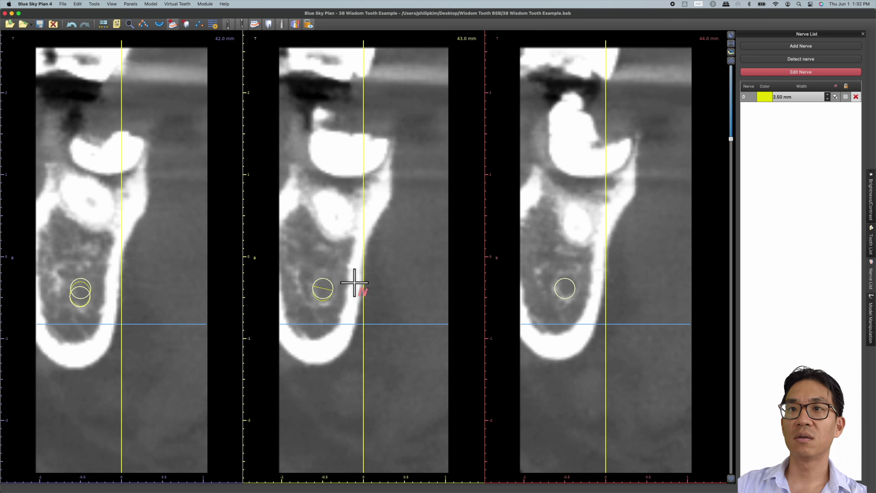
{"action": "scroll", "coordinate": [356, 286], "scroll_direction": "up", "scroll_amount": 1}
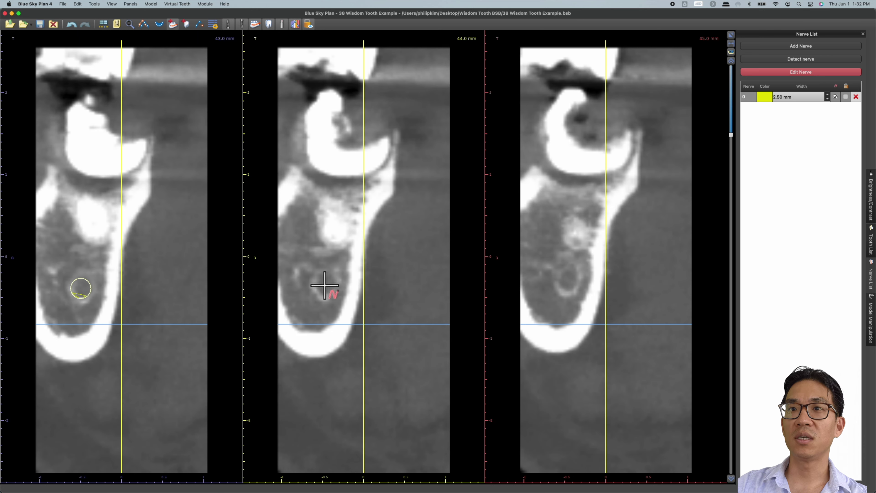
{"action": "scroll", "coordinate": [359, 295], "scroll_direction": "down", "scroll_amount": 2}
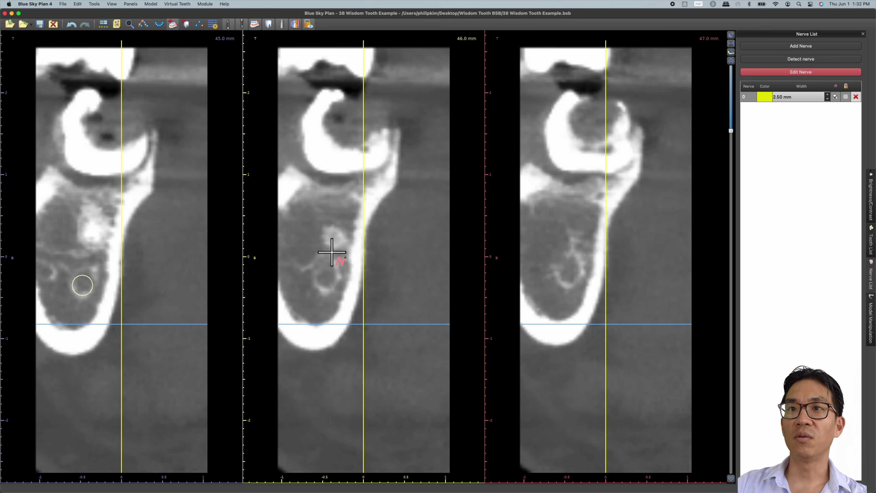
{"action": "left_click", "coordinate": [327, 278]}
{"action": "scroll", "coordinate": [328, 273], "scroll_direction": "down", "scroll_amount": 1}
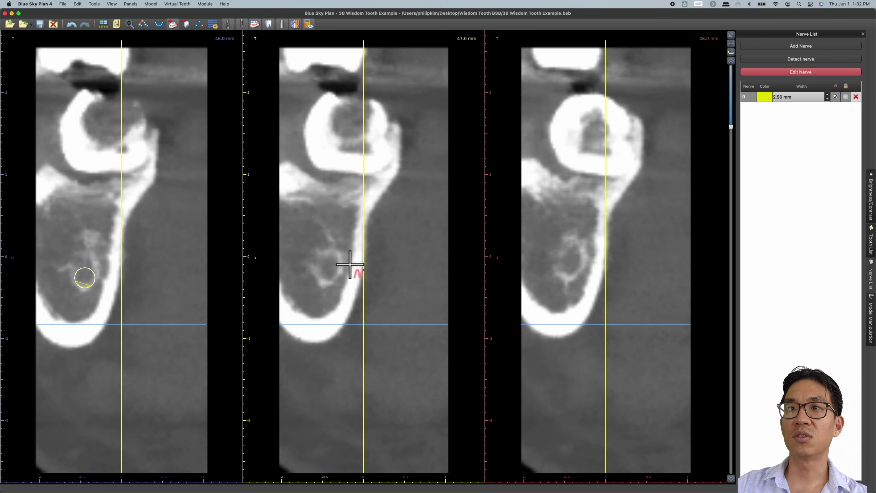
{"action": "left_click", "coordinate": [328, 267]}
Mark the canal centre in the 49, 50, 52, 53, 55, 57 and 59 mm slices.
{"action": "scroll", "coordinate": [328, 257], "scroll_direction": "down", "scroll_amount": 2}
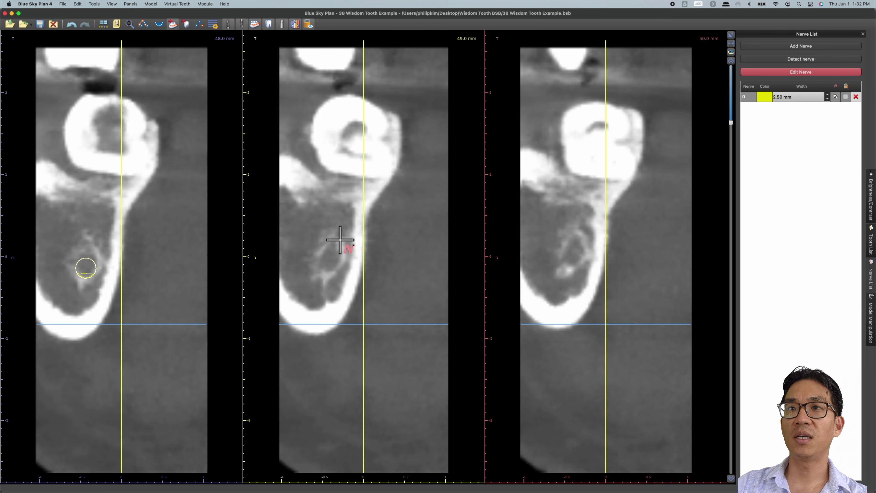
{"action": "left_click", "coordinate": [329, 255]}
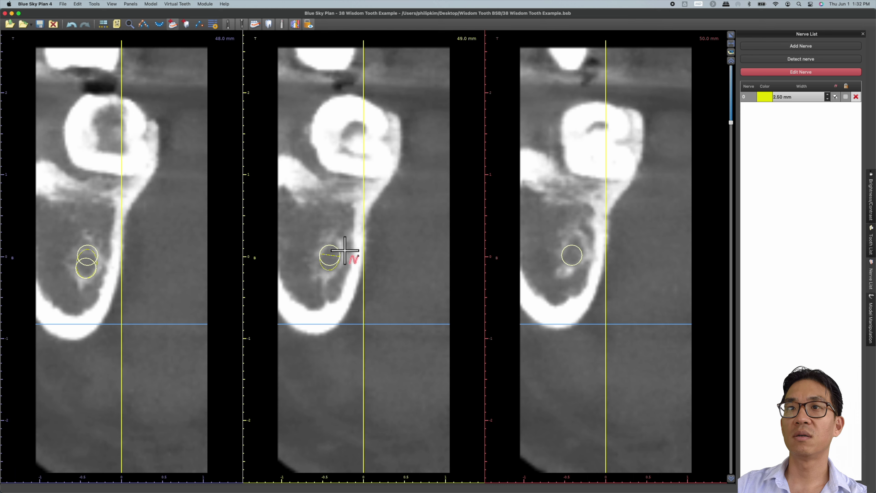
{"action": "scroll", "coordinate": [345, 251], "scroll_direction": "down", "scroll_amount": 1}
{"action": "left_click", "coordinate": [333, 247]}
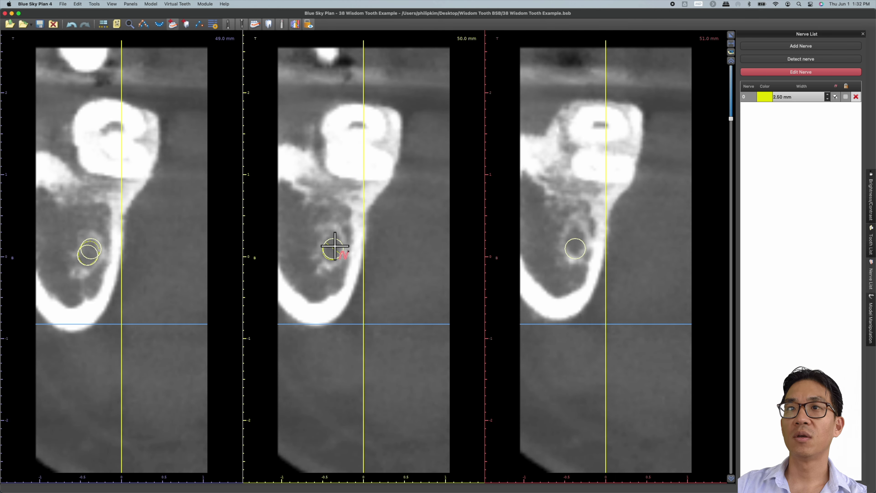
{"action": "scroll", "coordinate": [334, 247], "scroll_direction": "down", "scroll_amount": 2}
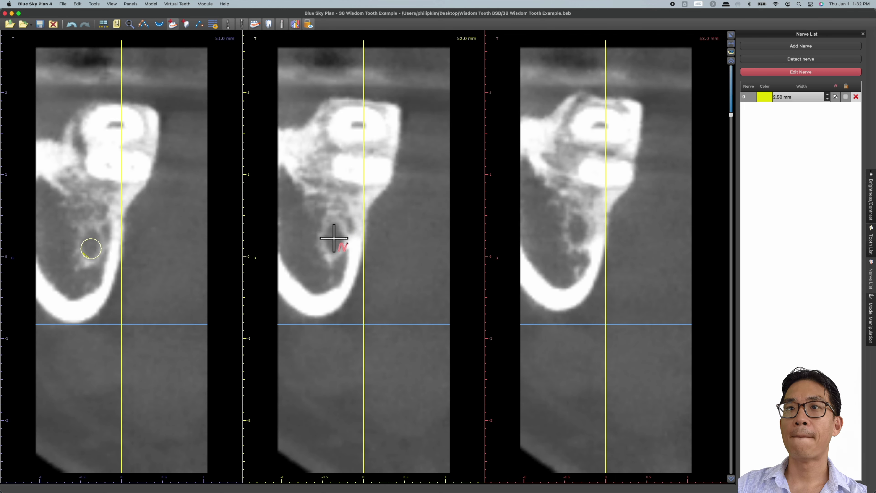
{"action": "left_click", "coordinate": [333, 238]}
{"action": "scroll", "coordinate": [333, 235], "scroll_direction": "down", "scroll_amount": 1}
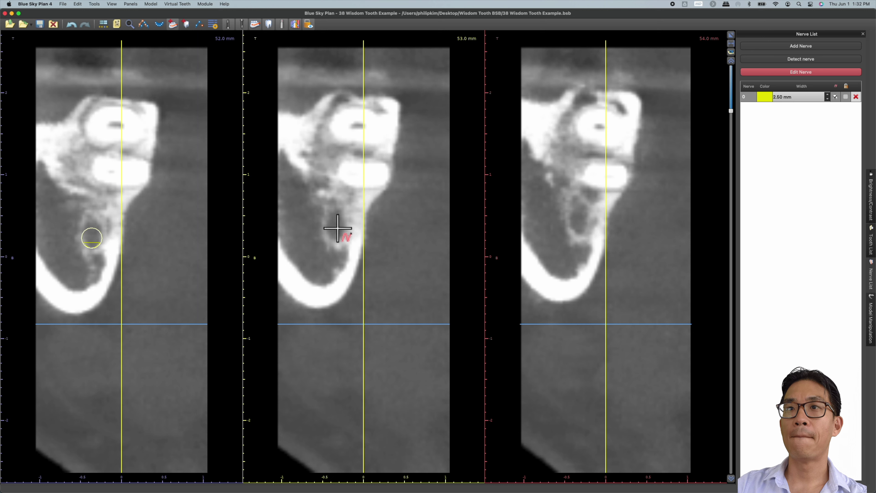
{"action": "left_click", "coordinate": [337, 228]}
{"action": "scroll", "coordinate": [337, 221], "scroll_direction": "down", "scroll_amount": 2}
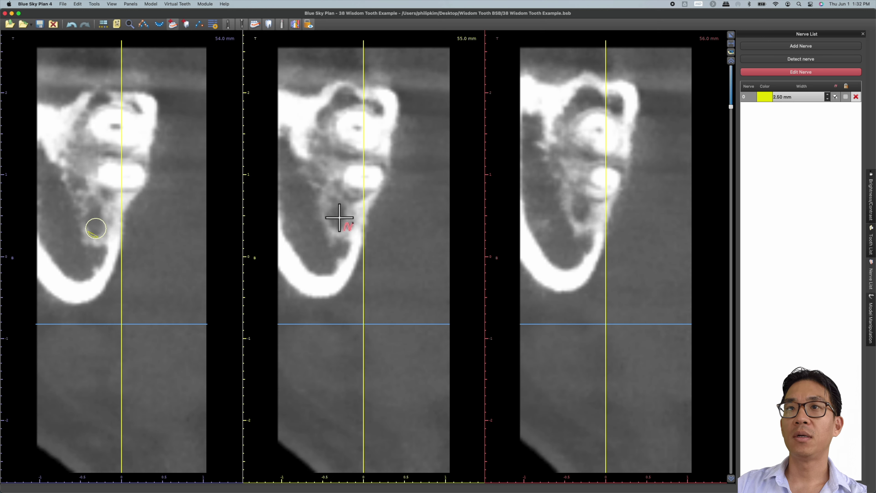
{"action": "left_click", "coordinate": [340, 217]}
{"action": "scroll", "coordinate": [345, 217], "scroll_direction": "down", "scroll_amount": 2}
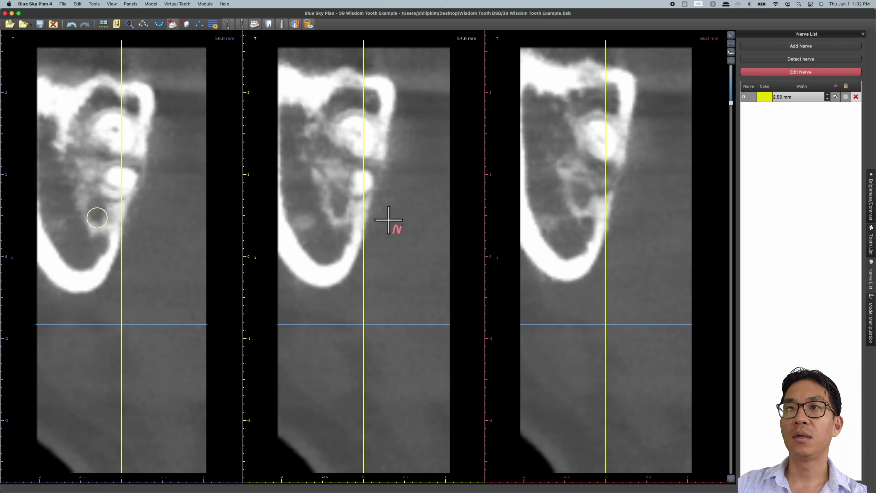
{"action": "left_click", "coordinate": [339, 201]}
{"action": "scroll", "coordinate": [342, 196], "scroll_direction": "down", "scroll_amount": 2}
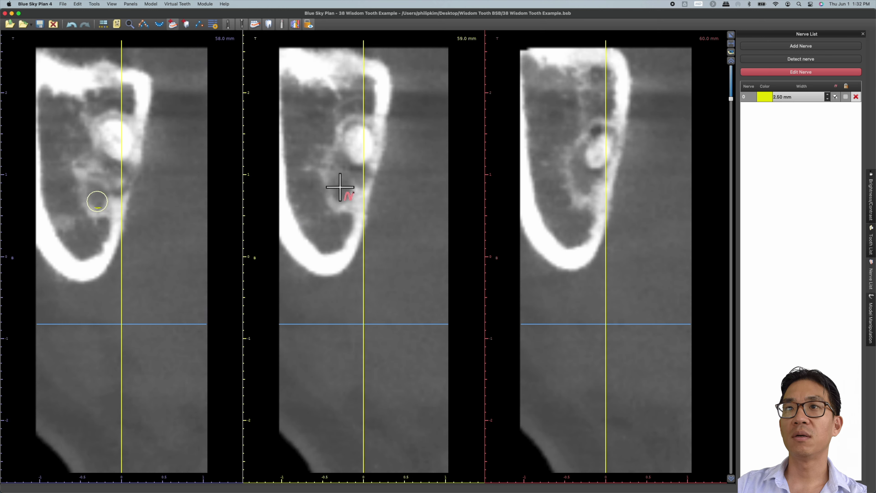
{"action": "left_click", "coordinate": [340, 187]}
Finish the trace with canal points in the 61, 62, 64, 66, 67 and 68 mm slices.
{"action": "scroll", "coordinate": [412, 188], "scroll_direction": "down", "scroll_amount": 2}
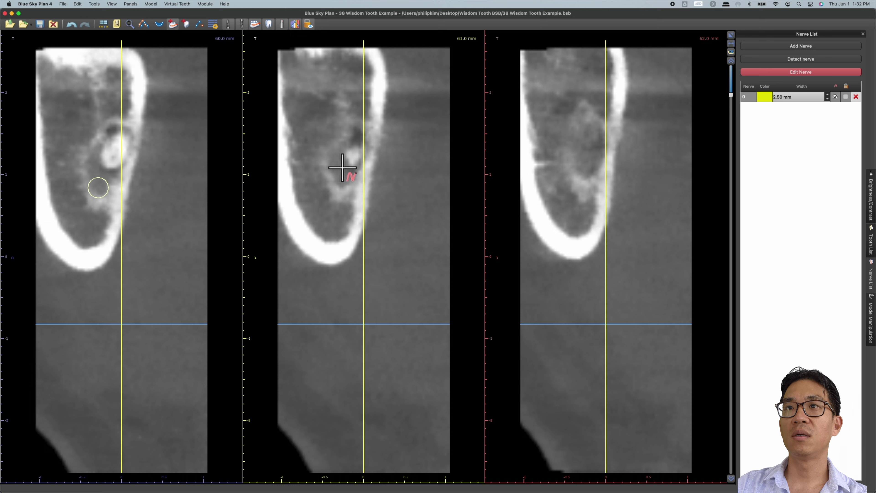
{"action": "left_click", "coordinate": [342, 171]}
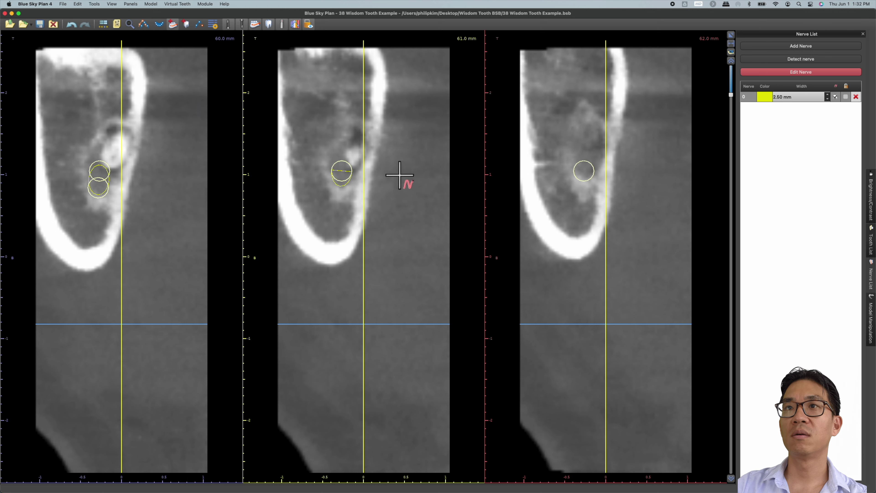
{"action": "scroll", "coordinate": [399, 175], "scroll_direction": "down", "scroll_amount": 1}
{"action": "left_click", "coordinate": [346, 152]}
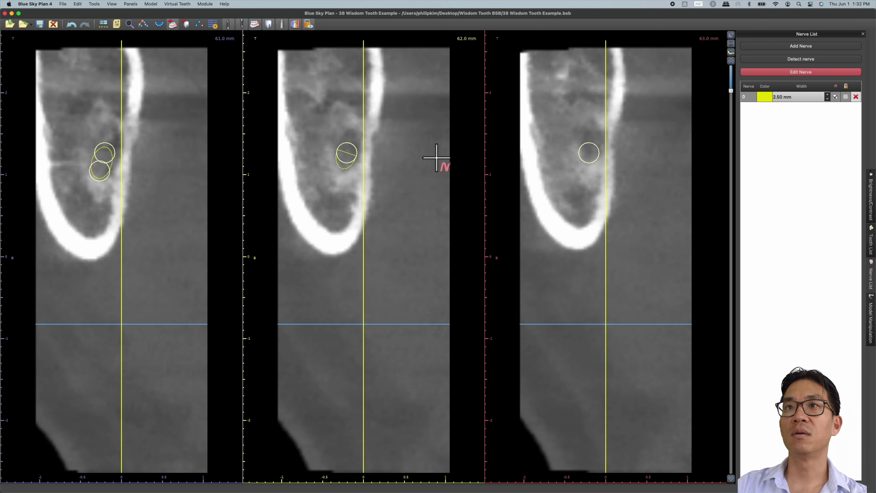
{"action": "scroll", "coordinate": [397, 155], "scroll_direction": "down", "scroll_amount": 2}
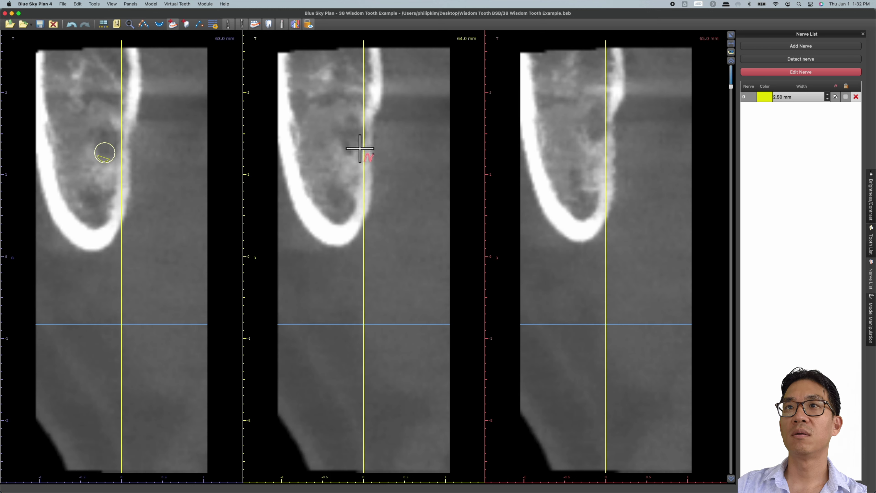
{"action": "left_click", "coordinate": [353, 133]}
{"action": "scroll", "coordinate": [385, 140], "scroll_direction": "down", "scroll_amount": 2}
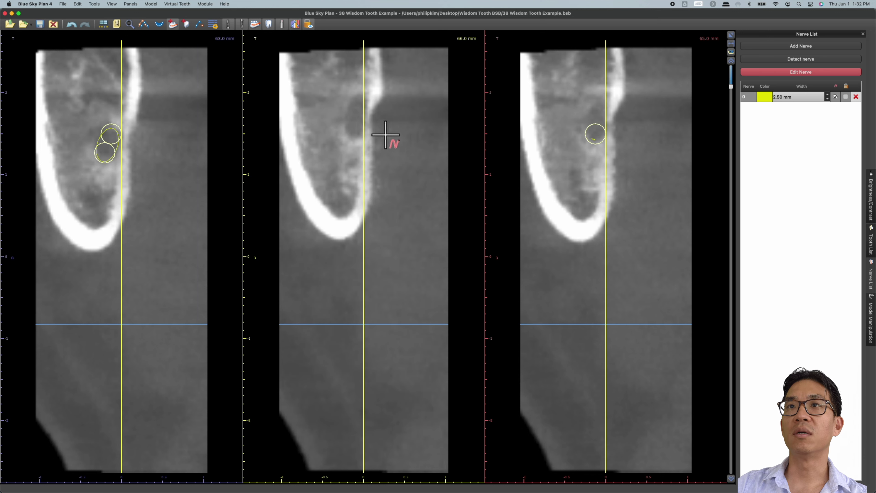
{"action": "left_click", "coordinate": [354, 121]}
{"action": "scroll", "coordinate": [383, 119], "scroll_direction": "down", "scroll_amount": 1}
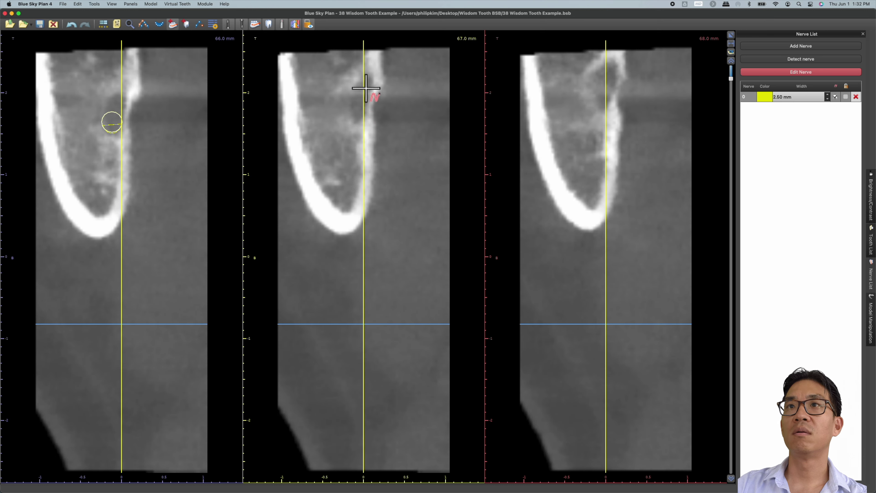
{"action": "left_click", "coordinate": [360, 107]}
{"action": "scroll", "coordinate": [414, 103], "scroll_direction": "down", "scroll_amount": 1}
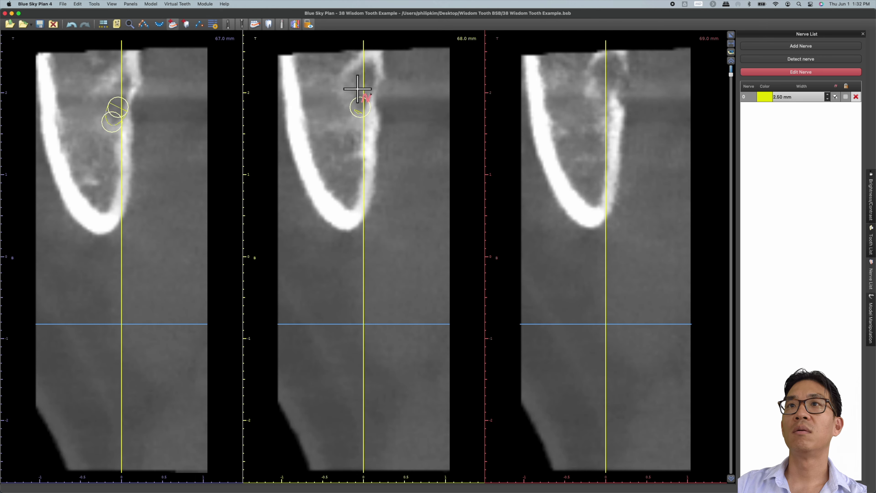
{"action": "left_click", "coordinate": [357, 89]}
{"action": "scroll", "coordinate": [385, 77], "scroll_direction": "down", "scroll_amount": 1}
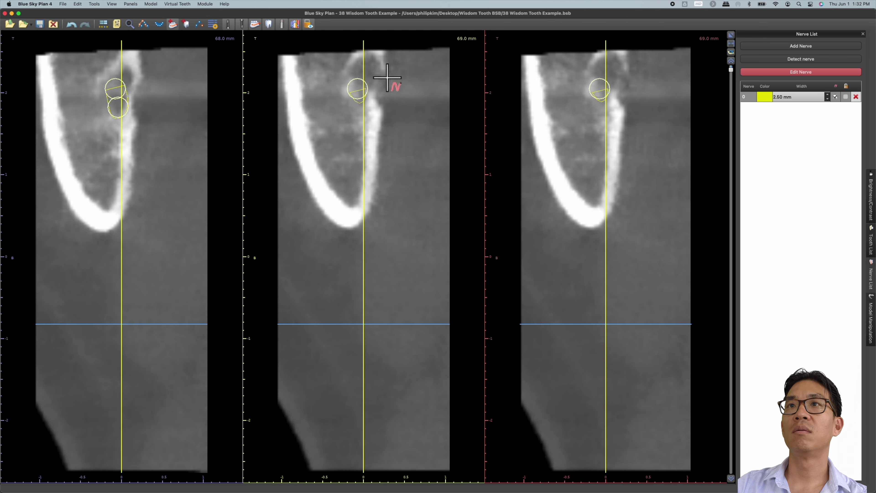
Restore the multi-view layout, exit nerve editing with Esc, and set the panoramic to single-slice view.
{"action": "left_click", "coordinate": [733, 39]}
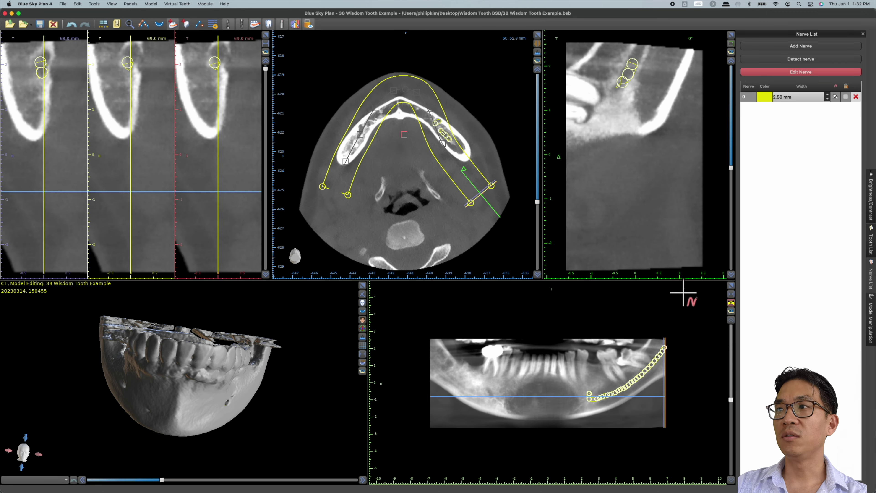
{"action": "key", "text": "Escape"}
{"action": "scroll", "coordinate": [655, 407], "scroll_direction": "up", "scroll_amount": 4}
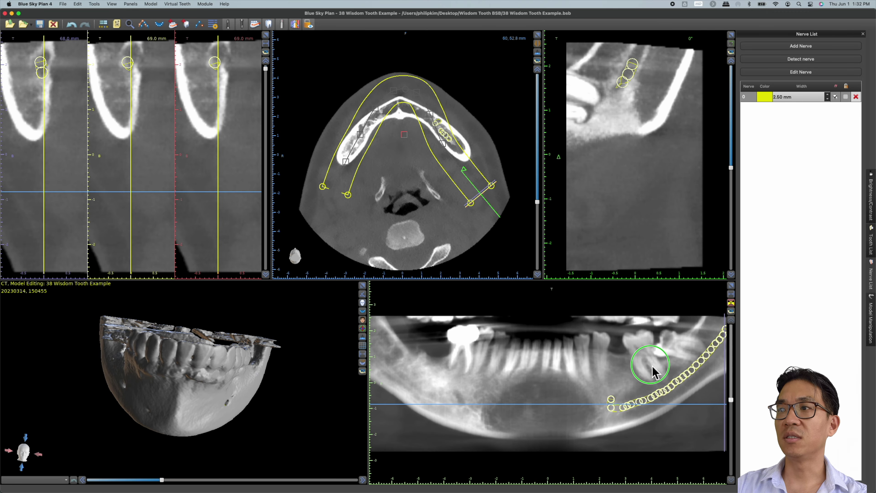
{"action": "left_click", "coordinate": [734, 304]}
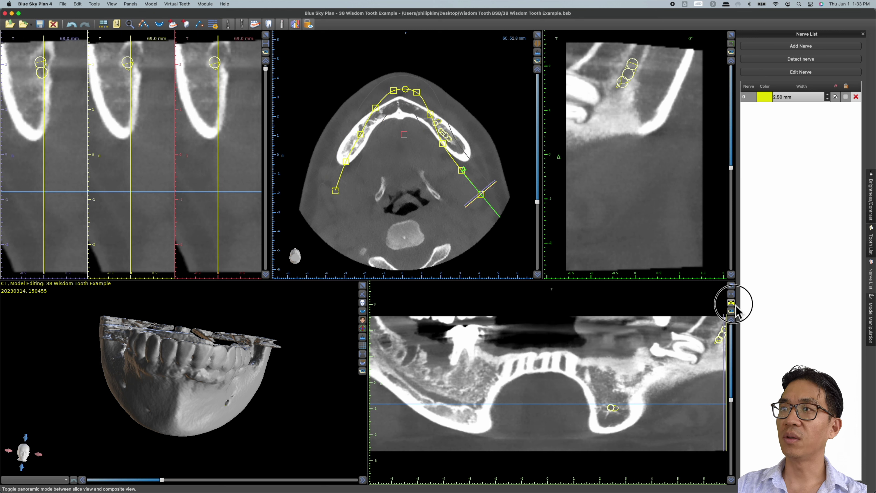
{"action": "left_click", "coordinate": [731, 303]}
{"action": "left_click", "coordinate": [732, 303]}
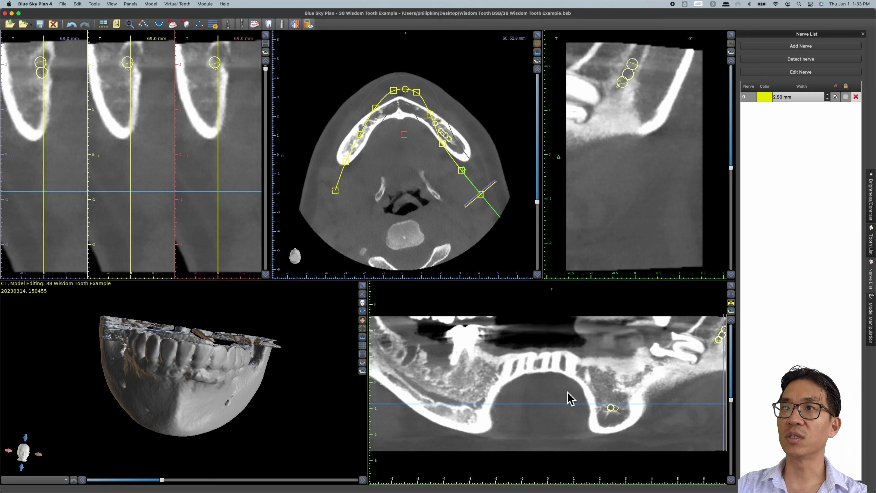
{"action": "scroll", "coordinate": [435, 138], "scroll_direction": "up", "scroll_amount": 10}
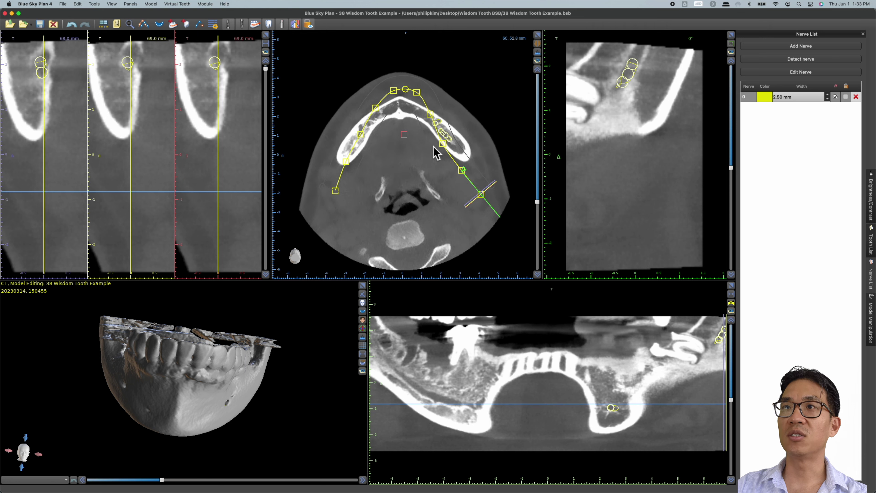
{"action": "scroll", "coordinate": [438, 147], "scroll_direction": "up", "scroll_amount": 4}
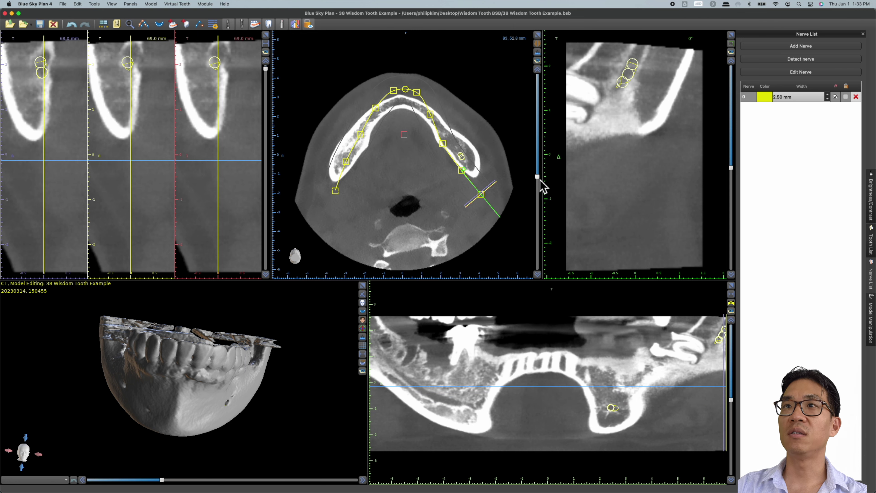
Step the axial slice up and drag arch curve points onto the mandible's front.
{"action": "mouse_move", "coordinate": [539, 181]}
{"action": "left_mouse_down"}
{"action": "mouse_move", "coordinate": [546, 130]}
{"action": "mouse_move", "coordinate": [548, 170]}
{"action": "left_mouse_up"}
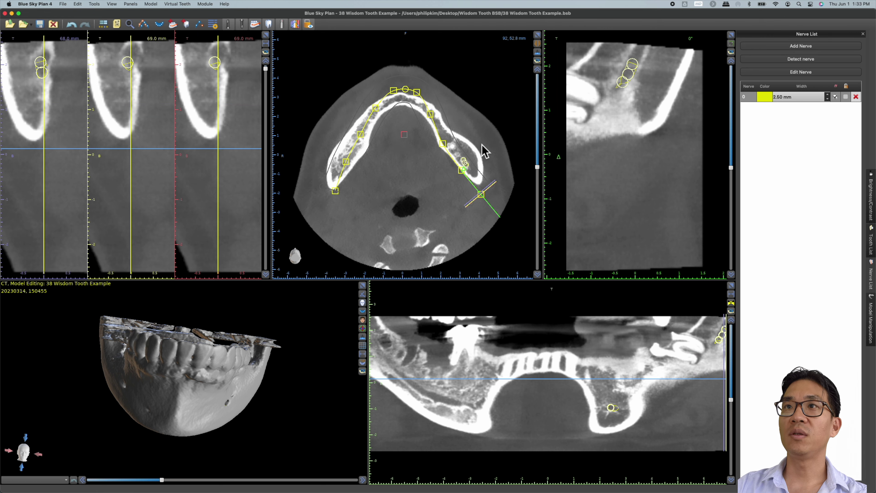
{"action": "left_click_drag", "start_coordinate": [407, 95], "coordinate": [378, 119]}
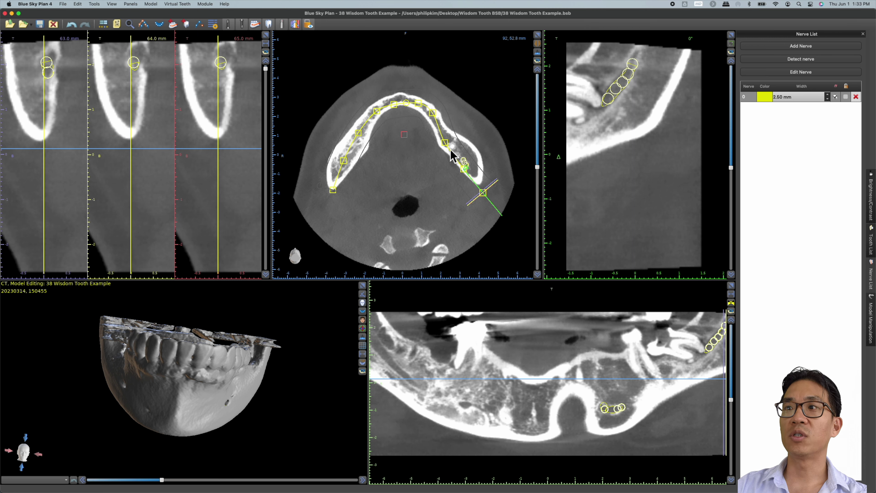
{"action": "left_click_drag", "start_coordinate": [448, 149], "coordinate": [449, 147]}
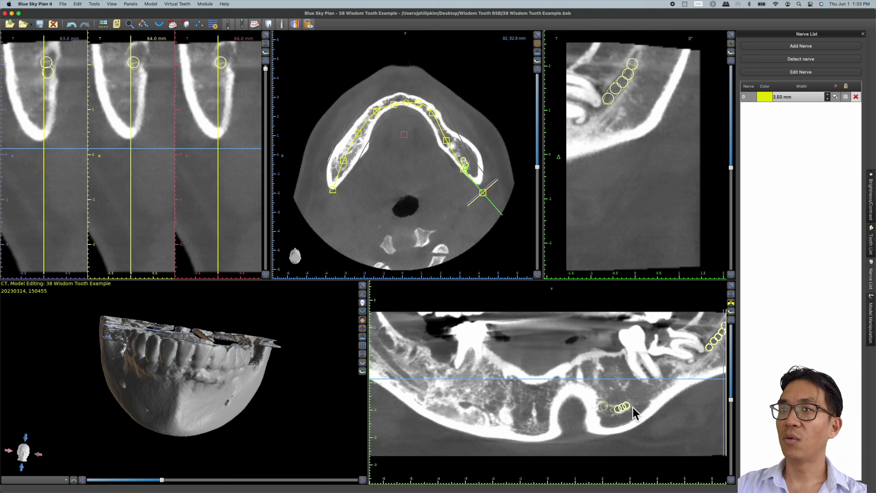
Hide and then re-show the traced nerve while scrolling the cross-sections to compare.
{"action": "scroll", "coordinate": [636, 413], "scroll_direction": "down", "scroll_amount": 2}
{"action": "scroll", "coordinate": [636, 412], "scroll_direction": "up", "scroll_amount": 5}
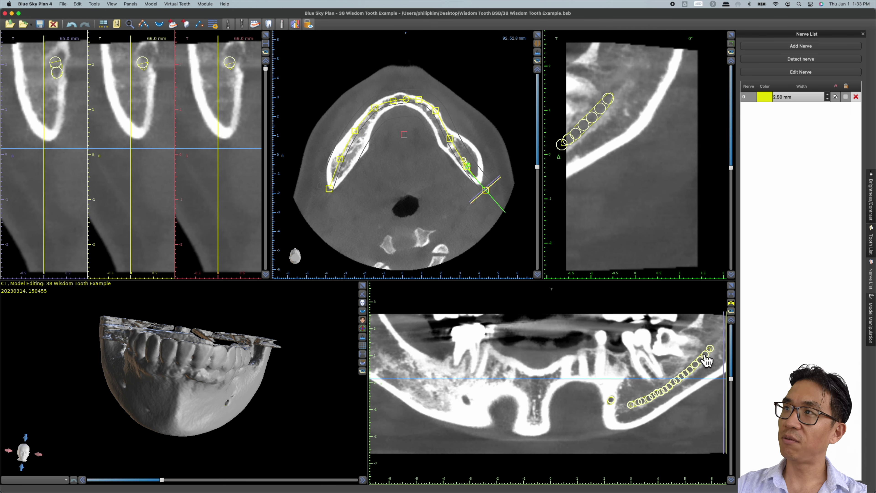
{"action": "left_click", "coordinate": [835, 97]}
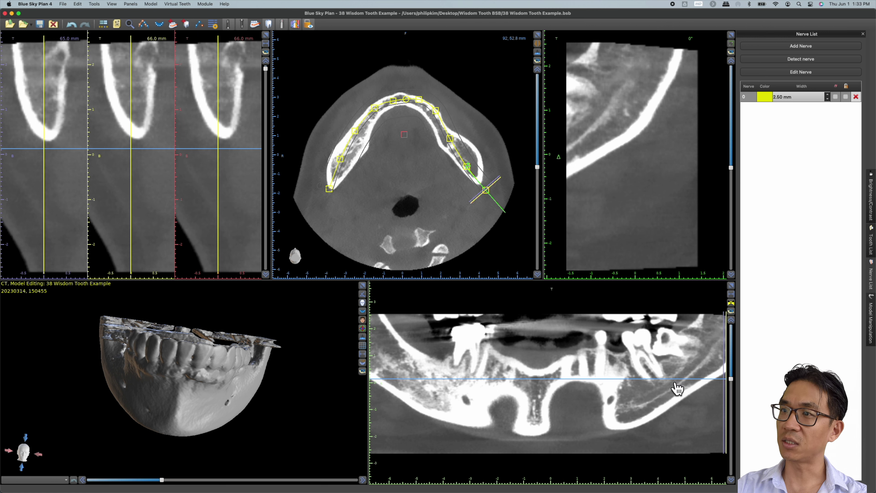
{"action": "scroll", "coordinate": [639, 408], "scroll_direction": "down", "scroll_amount": 3}
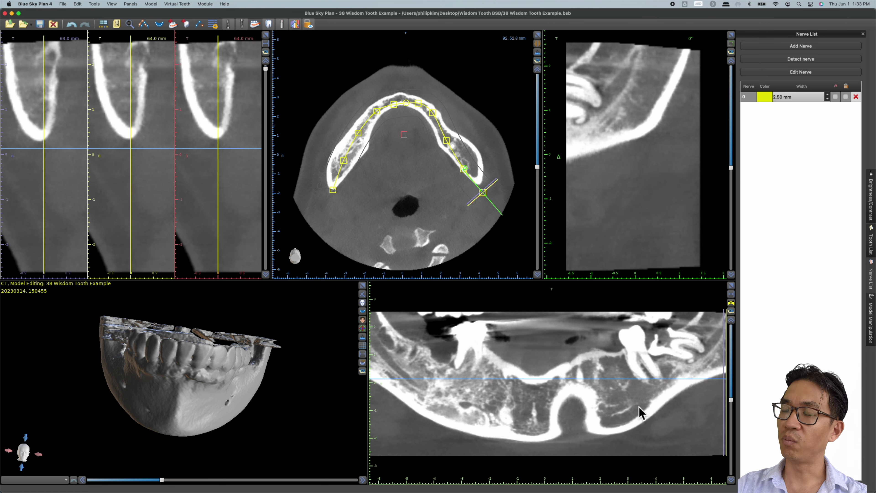
{"action": "scroll", "coordinate": [620, 416], "scroll_direction": "up", "scroll_amount": 5}
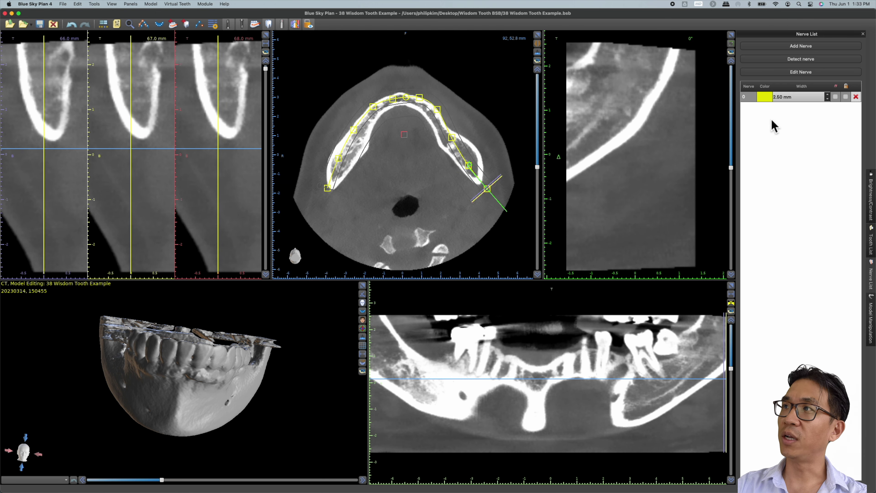
{"action": "left_click", "coordinate": [835, 97]}
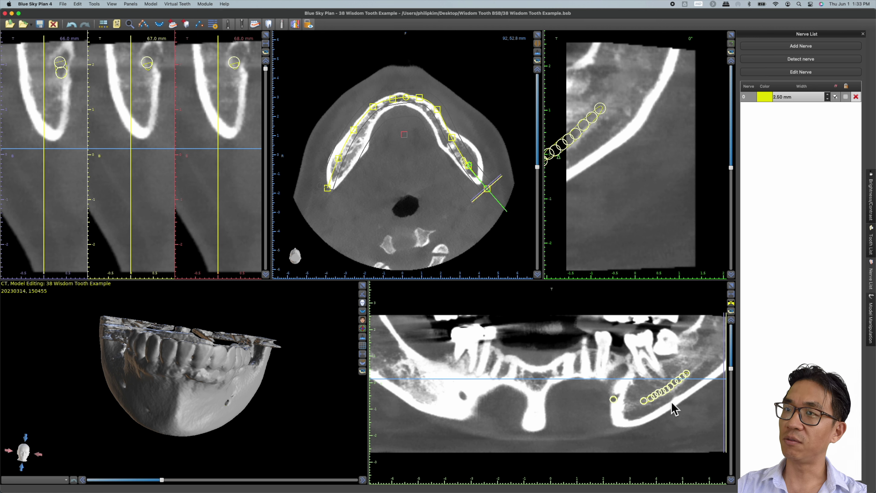
Zoom out the middle cross-section and check the nerve circles sit in the canal around 60–62 mm.
{"action": "scroll", "coordinate": [719, 350], "scroll_direction": "down", "scroll_amount": 2}
{"action": "scroll", "coordinate": [642, 404], "scroll_direction": "down", "scroll_amount": 2}
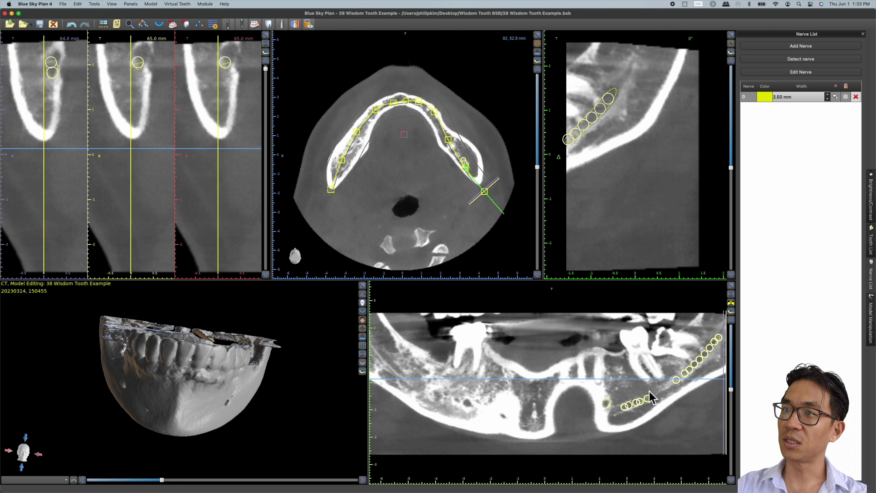
{"action": "scroll", "coordinate": [650, 398], "scroll_direction": "down", "scroll_amount": 3}
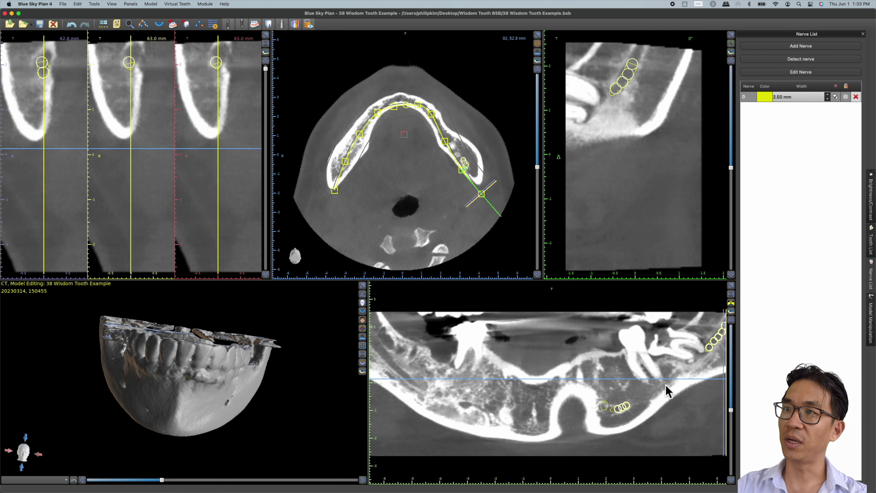
{"action": "scroll", "coordinate": [668, 391], "scroll_direction": "up", "scroll_amount": 4}
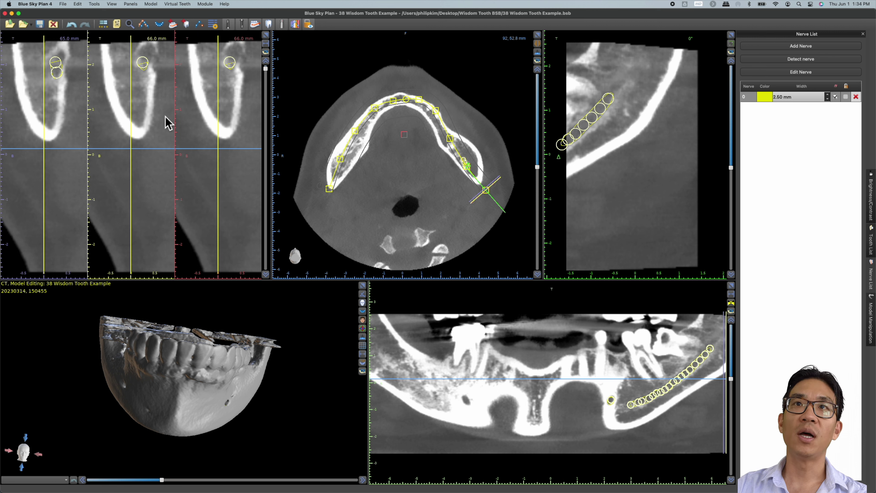
{"action": "right_click_drag", "start_coordinate": [147, 140], "coordinate": [152, 166]}
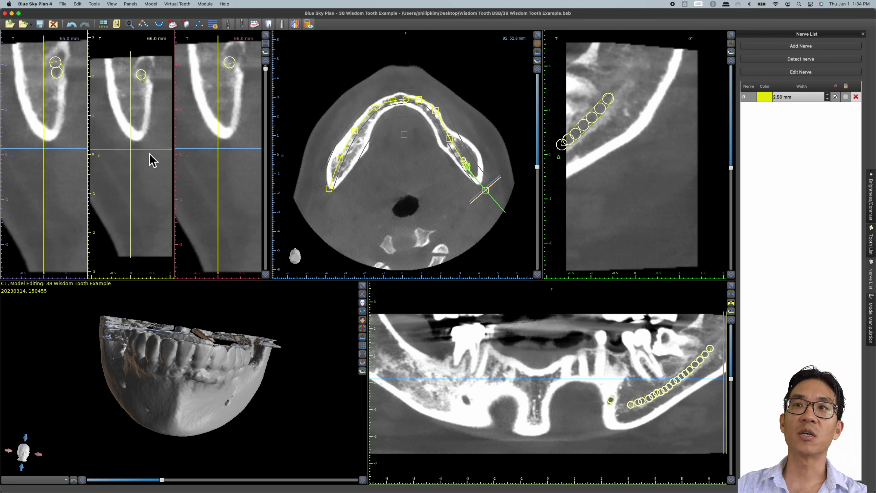
{"action": "scroll", "coordinate": [152, 157], "scroll_direction": "down", "scroll_amount": 1}
{"action": "scroll", "coordinate": [153, 177], "scroll_direction": "down", "scroll_amount": 4}
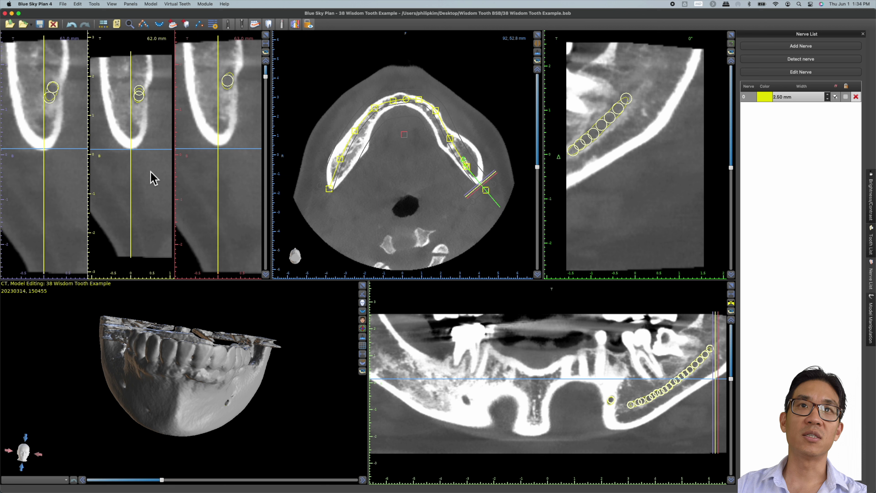
{"action": "scroll", "coordinate": [153, 134], "scroll_direction": "down", "scroll_amount": 14}
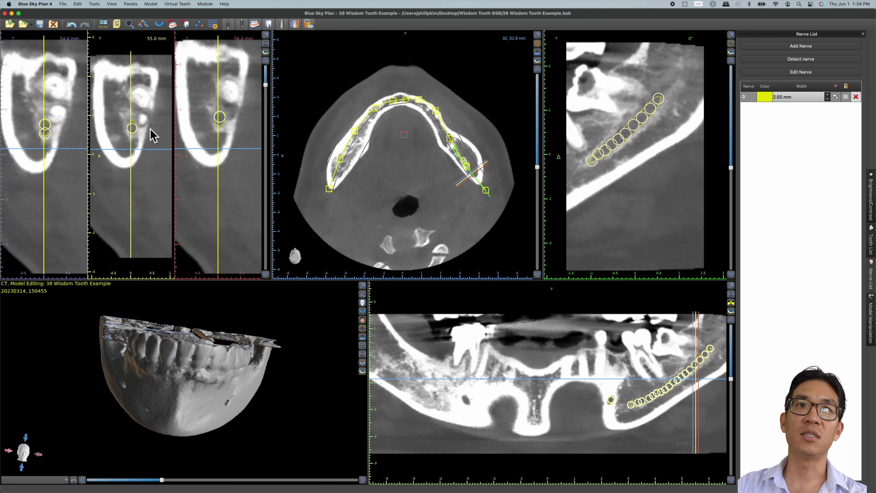
{"action": "scroll", "coordinate": [155, 145], "scroll_direction": "down", "scroll_amount": 9}
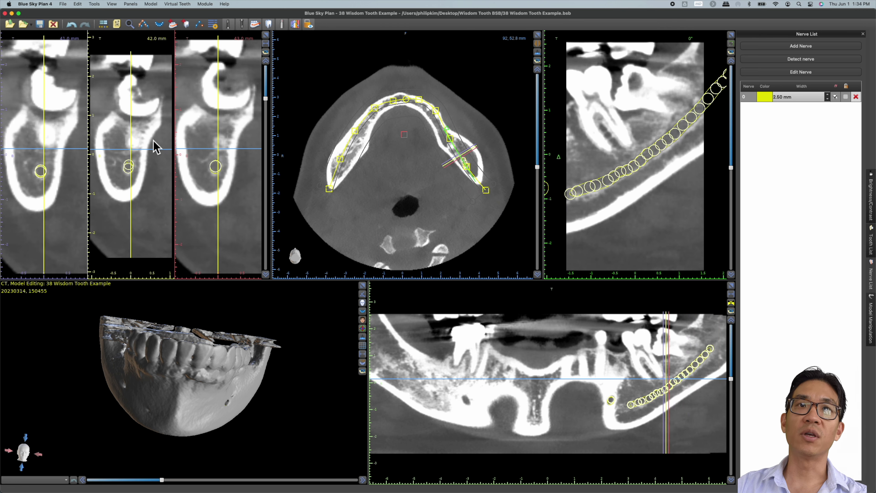
{"action": "scroll", "coordinate": [143, 188], "scroll_direction": "down", "scroll_amount": 3}
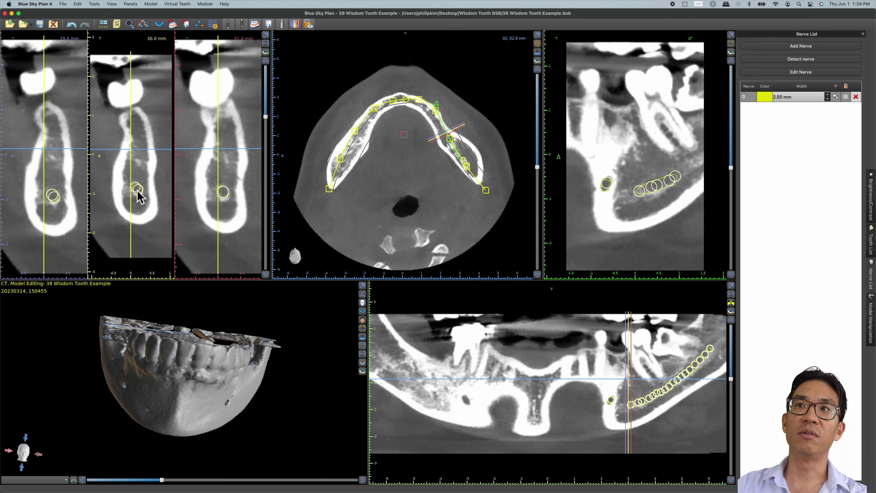
{"action": "scroll", "coordinate": [138, 195], "scroll_direction": "up", "scroll_amount": 6}
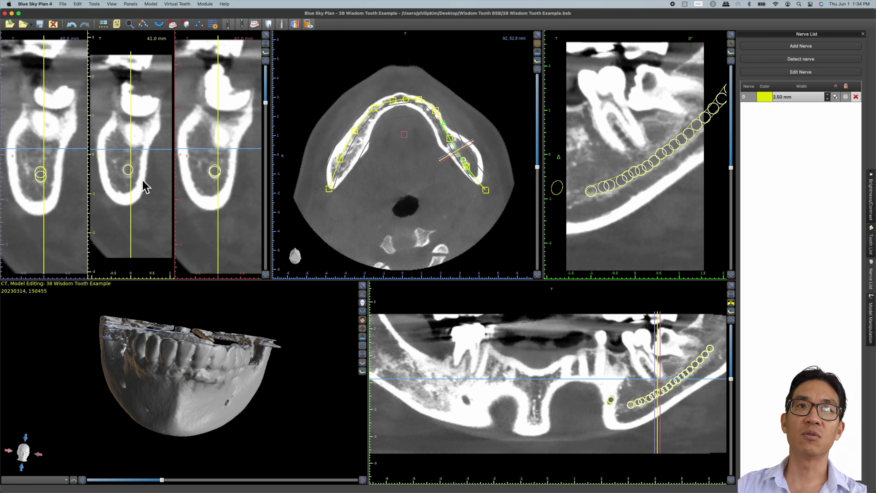
{"action": "scroll", "coordinate": [145, 187], "scroll_direction": "up", "scroll_amount": 9}
{"action": "scroll", "coordinate": [170, 140], "scroll_direction": "up", "scroll_amount": 3}
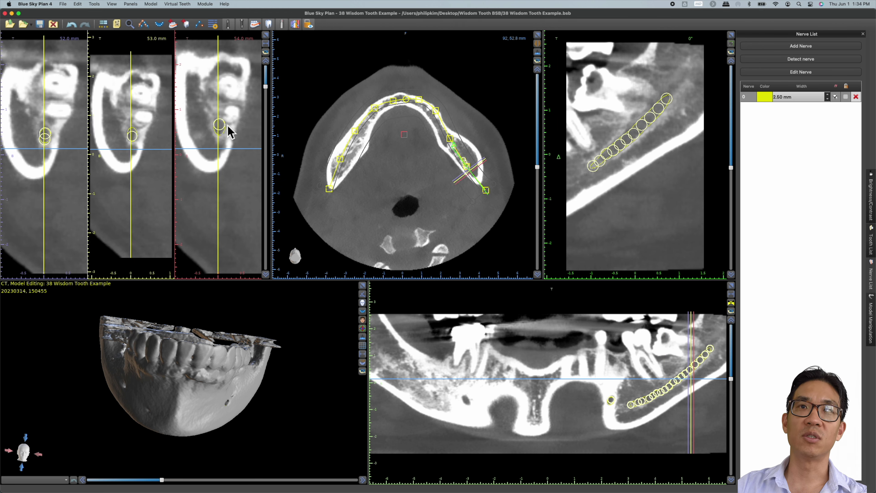
{"action": "scroll", "coordinate": [229, 131], "scroll_direction": "up", "scroll_amount": 8}
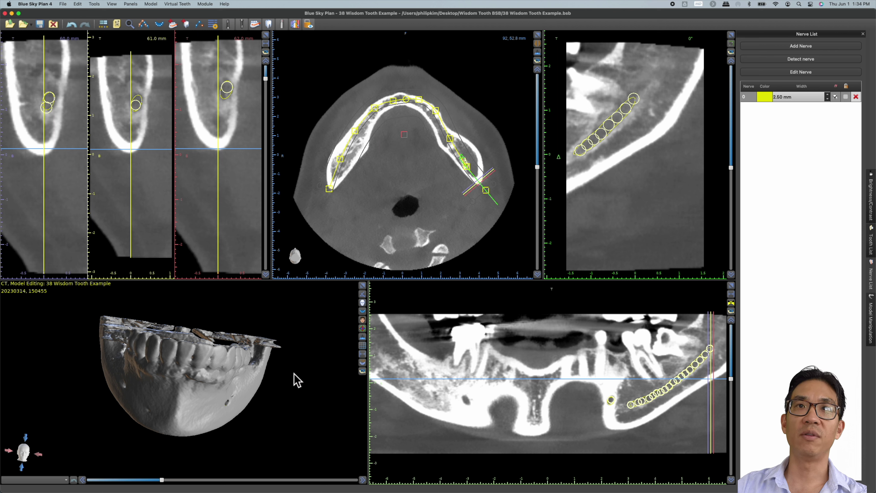
Maximize the 3D view and orbit the jaw to a tilted front-underside view.
{"action": "left_click", "coordinate": [362, 285]}
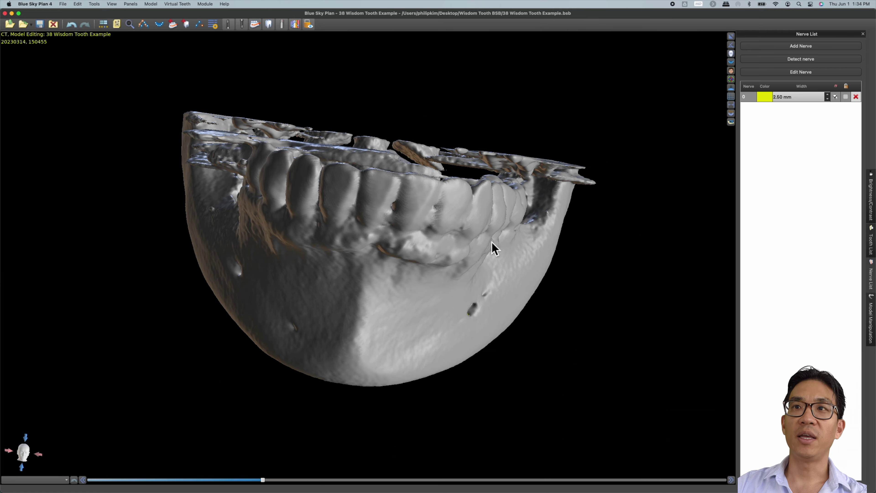
{"action": "left_click_drag", "start_coordinate": [493, 249], "coordinate": [413, 380]}
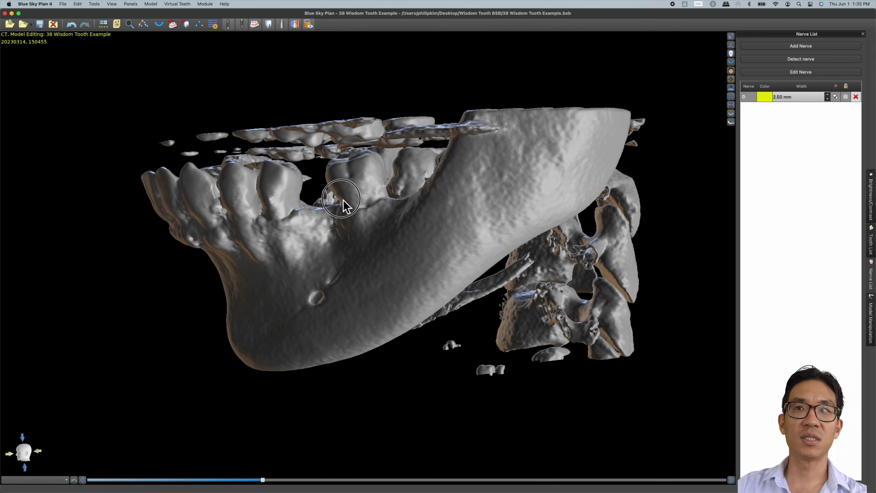
{"action": "left_click_drag", "start_coordinate": [344, 203], "coordinate": [407, 214]}
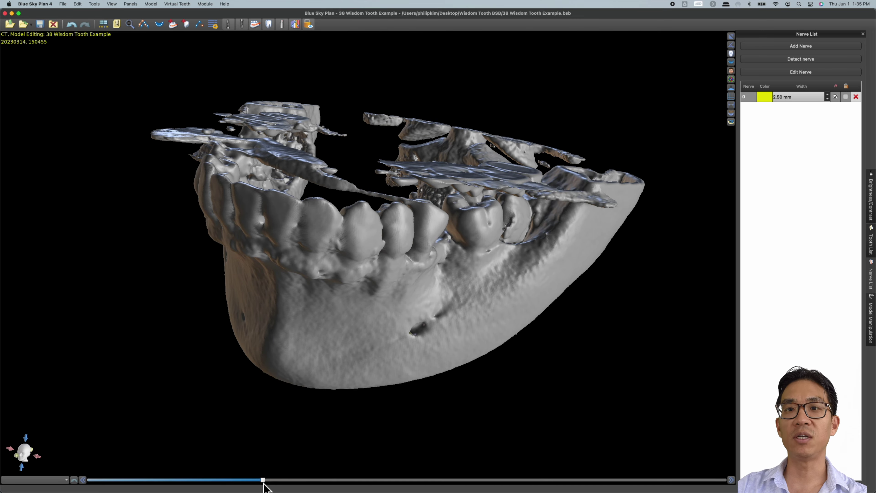
Lower the surface threshold until the yellow nerve tube shows inside the mandible, checking side, top and underside views.
{"action": "left_click_drag", "start_coordinate": [264, 482], "coordinate": [373, 459]}
{"action": "left_click_drag", "start_coordinate": [421, 357], "coordinate": [373, 452]}
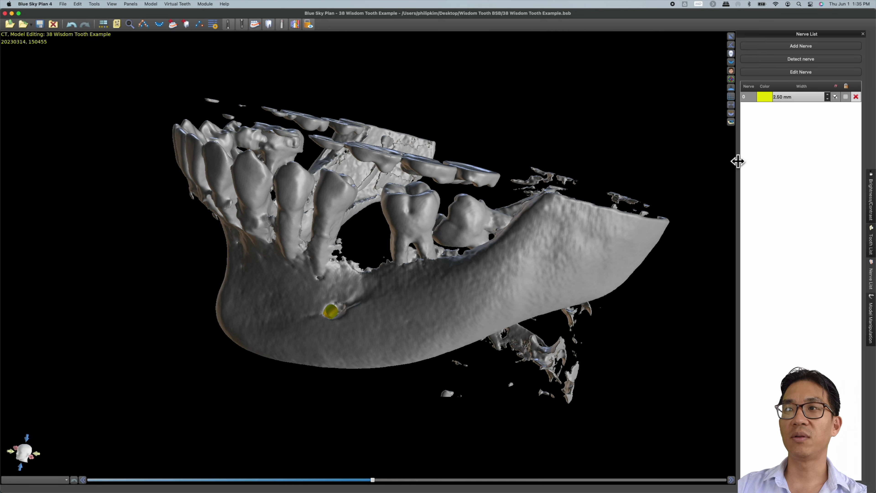
{"action": "left_click_drag", "start_coordinate": [568, 176], "coordinate": [377, 294]}
{"action": "scroll", "coordinate": [483, 258], "scroll_direction": "up", "scroll_amount": 5}
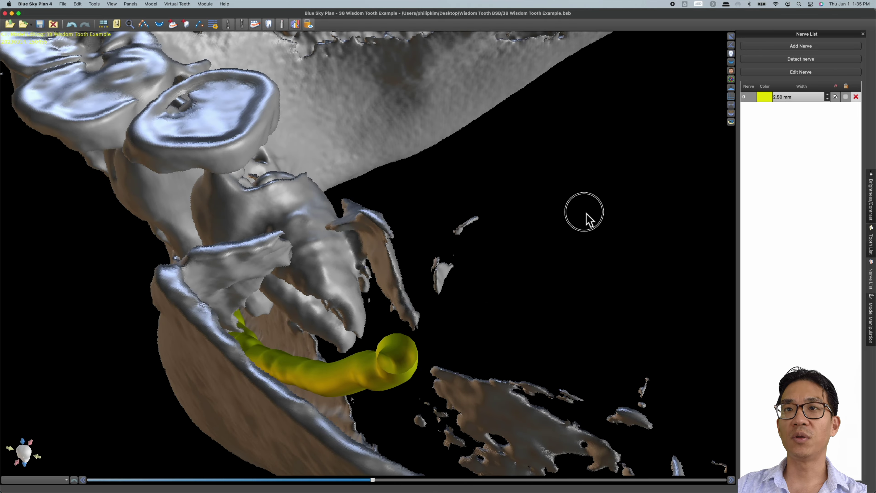
{"action": "left_click_drag", "start_coordinate": [260, 247], "coordinate": [305, 300]}
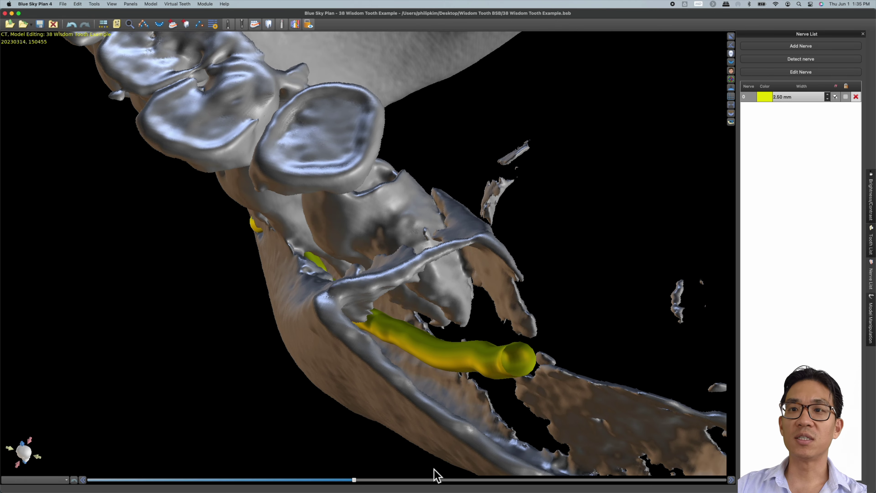
{"action": "left_click_drag", "start_coordinate": [354, 480], "coordinate": [343, 479]}
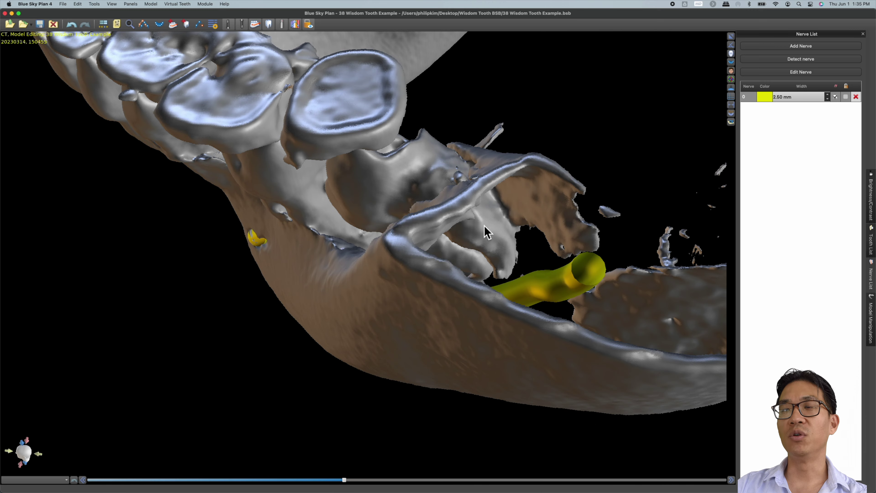
Restore the multi-pane layout and scroll down through the cross-sections.
{"action": "left_click", "coordinate": [730, 36]}
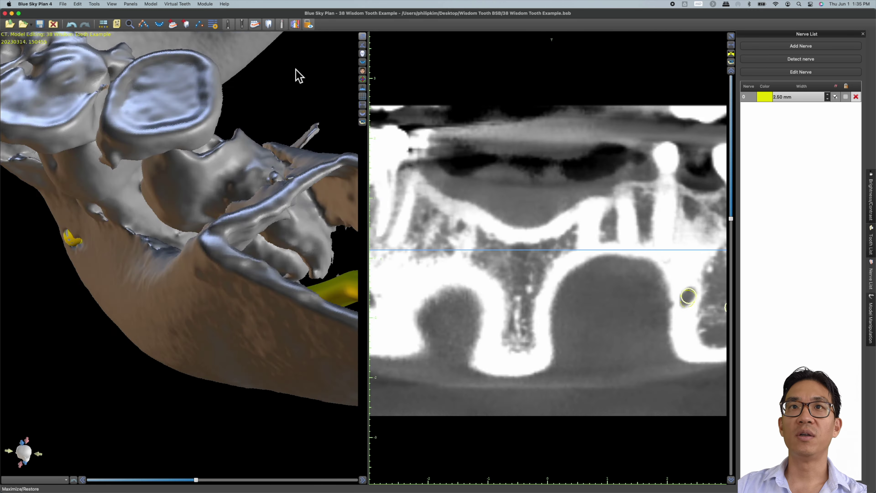
{"action": "scroll", "coordinate": [166, 119], "scroll_direction": "down", "scroll_amount": 1}
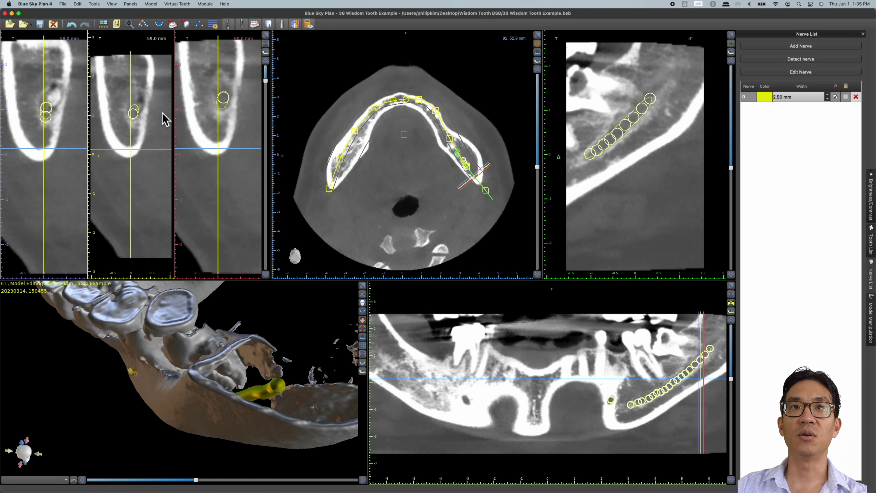
{"action": "scroll", "coordinate": [165, 118], "scroll_direction": "down", "scroll_amount": 2}
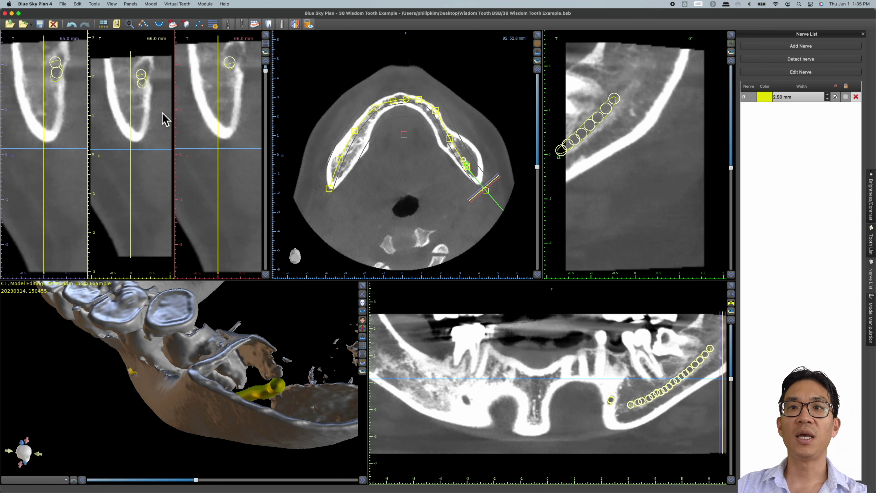
Maximize the 3D view again and rotate the jaw to lower oblique side views of the nerve.
{"action": "left_click", "coordinate": [364, 286]}
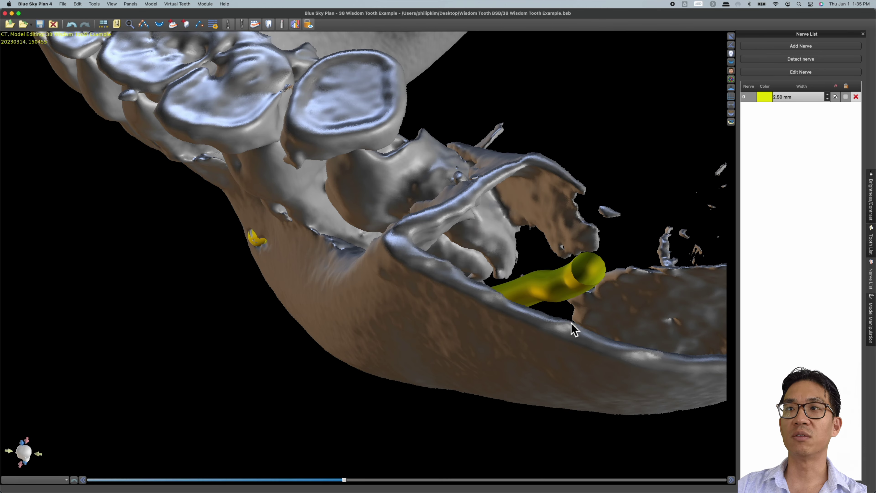
{"action": "left_click_drag", "start_coordinate": [573, 329], "coordinate": [500, 332]}
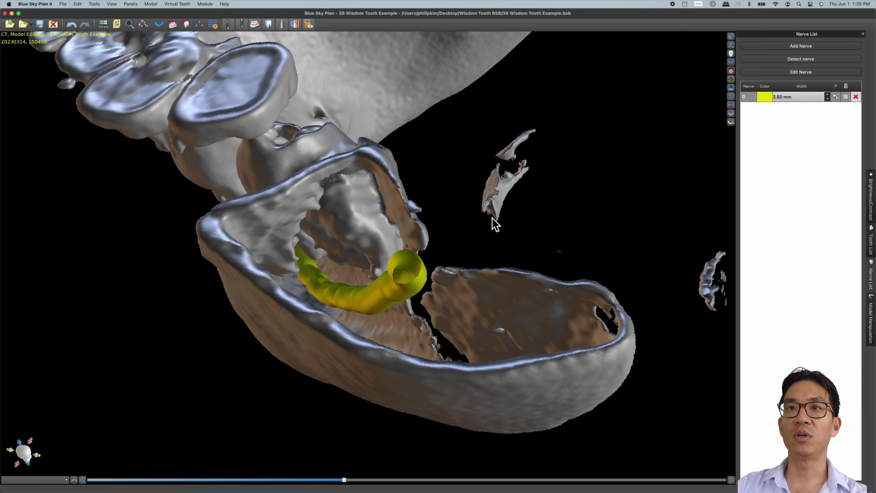
{"action": "left_click_drag", "start_coordinate": [345, 138], "coordinate": [361, 180]}
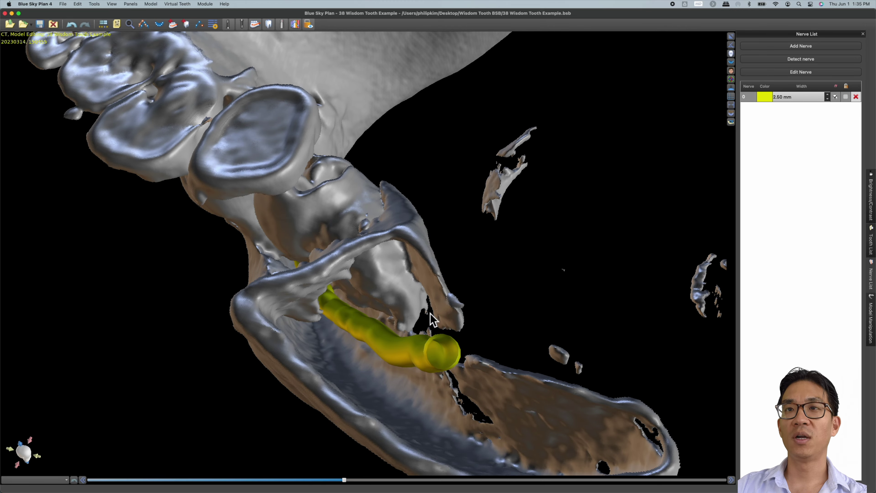
{"action": "left_click_drag", "start_coordinate": [565, 300], "coordinate": [518, 315]}
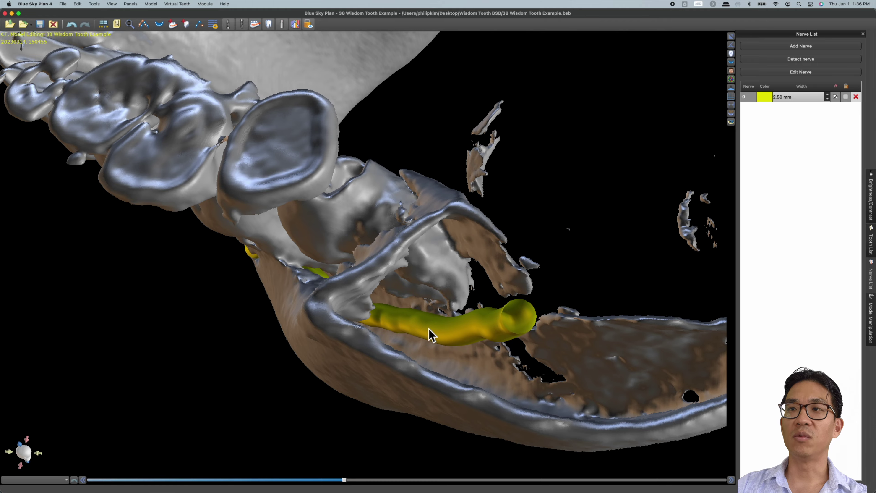
{"action": "left_click_drag", "start_coordinate": [432, 334], "coordinate": [507, 366]}
{"action": "left_click_drag", "start_coordinate": [555, 280], "coordinate": [397, 313]}
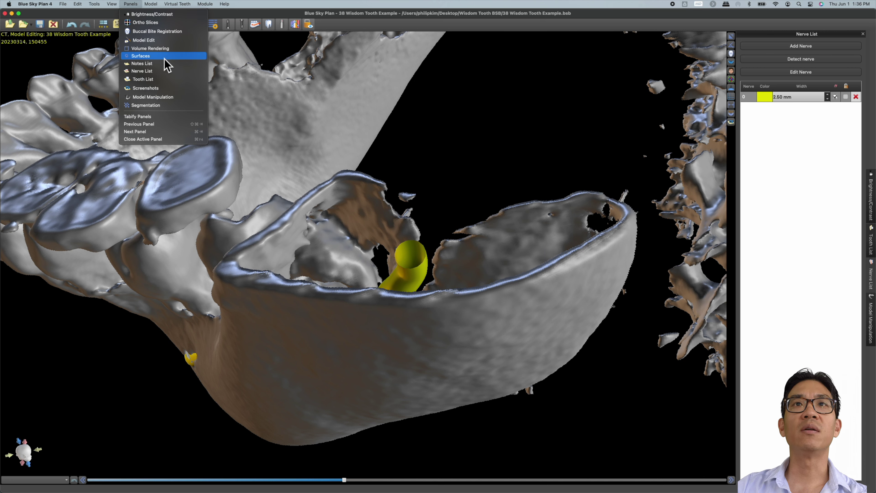
Cut away the outer bone with a freehand outline from the Surfaces panel, exposing the yellow nerve canal.
{"action": "left_click", "coordinate": [140, 55]}
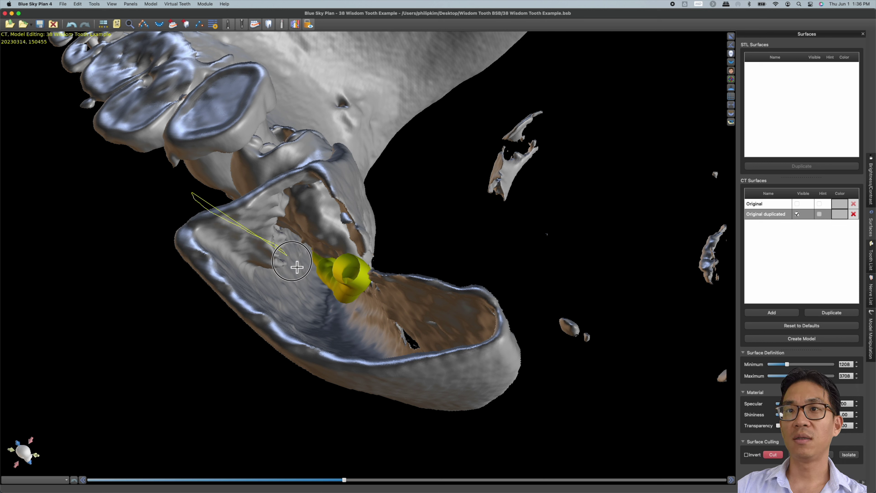
{"action": "mouse_move", "coordinate": [342, 326]}
{"action": "left_mouse_down"}
{"action": "mouse_move", "coordinate": [404, 349]}
{"action": "mouse_move", "coordinate": [412, 424]}
{"action": "mouse_move", "coordinate": [380, 444]}
{"action": "mouse_move", "coordinate": [296, 454]}
{"action": "mouse_move", "coordinate": [227, 443]}
{"action": "mouse_move", "coordinate": [169, 415]}
{"action": "mouse_move", "coordinate": [138, 374]}
{"action": "mouse_move", "coordinate": [117, 296]}
{"action": "left_mouse_up"}
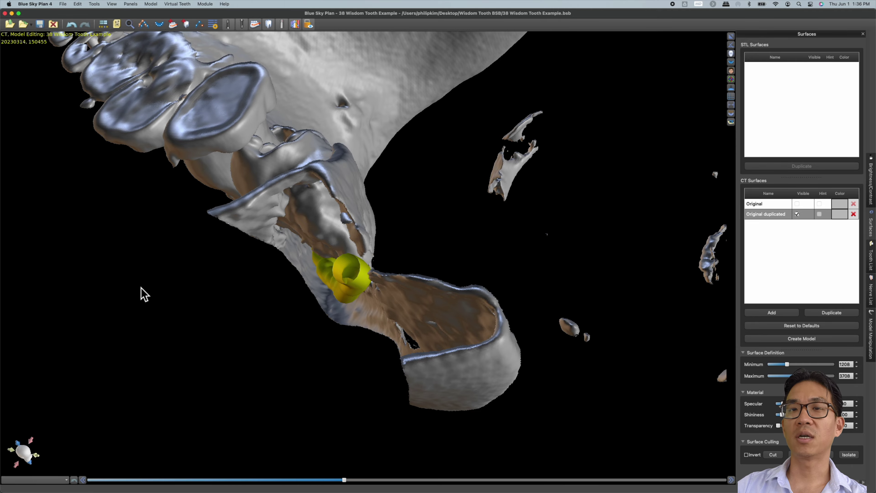
{"action": "left_click_drag", "start_coordinate": [213, 324], "coordinate": [596, 389]}
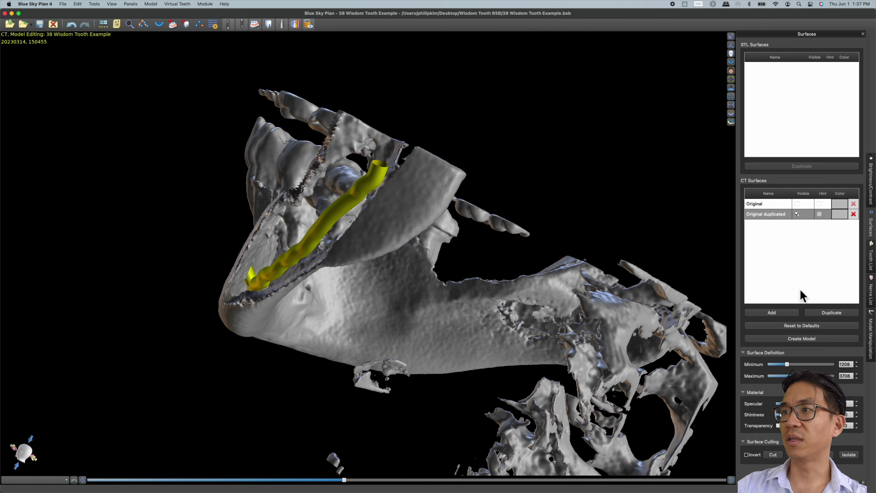
Isolate the mandible and orbit it through side and lower oblique views.
{"action": "double_click", "coordinate": [400, 238]}
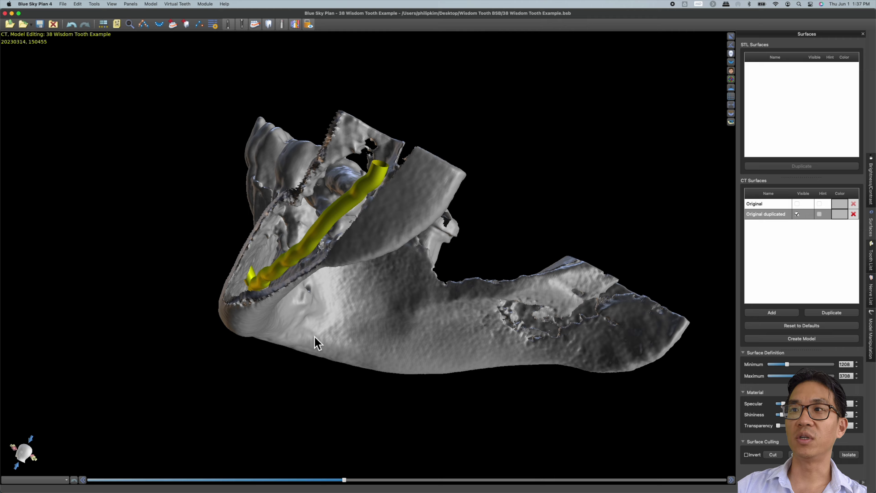
{"action": "left_click_drag", "start_coordinate": [158, 334], "coordinate": [246, 380]}
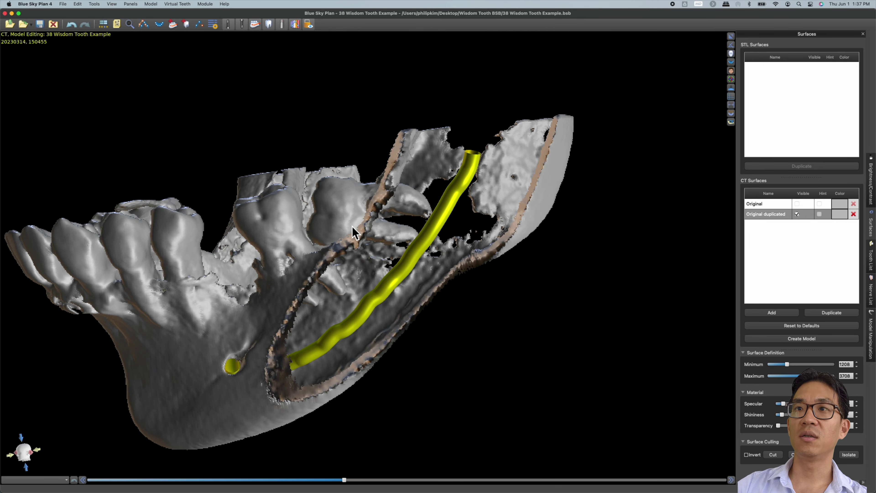
{"action": "scroll", "coordinate": [538, 280], "scroll_direction": "up", "scroll_amount": 5}
{"action": "left_click_drag", "start_coordinate": [523, 305], "coordinate": [466, 286]}
{"action": "left_click_drag", "start_coordinate": [280, 377], "coordinate": [457, 212]}
{"action": "left_click_drag", "start_coordinate": [503, 313], "coordinate": [358, 327]}
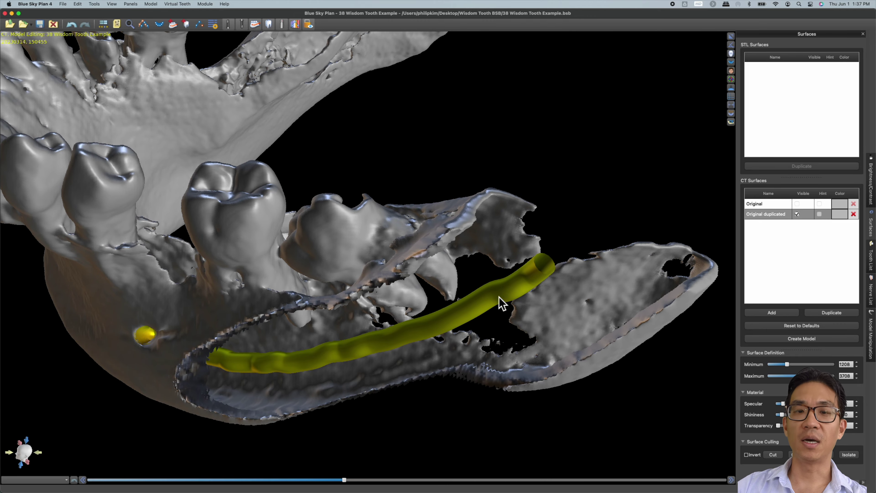
{"action": "left_click_drag", "start_coordinate": [502, 303], "coordinate": [331, 340]}
Retune the surface threshold, lowering it to regenerate the bone, then raising it slightly.
{"action": "left_click_drag", "start_coordinate": [345, 479], "coordinate": [311, 479]}
{"action": "left_click_drag", "start_coordinate": [244, 376], "coordinate": [434, 339]}
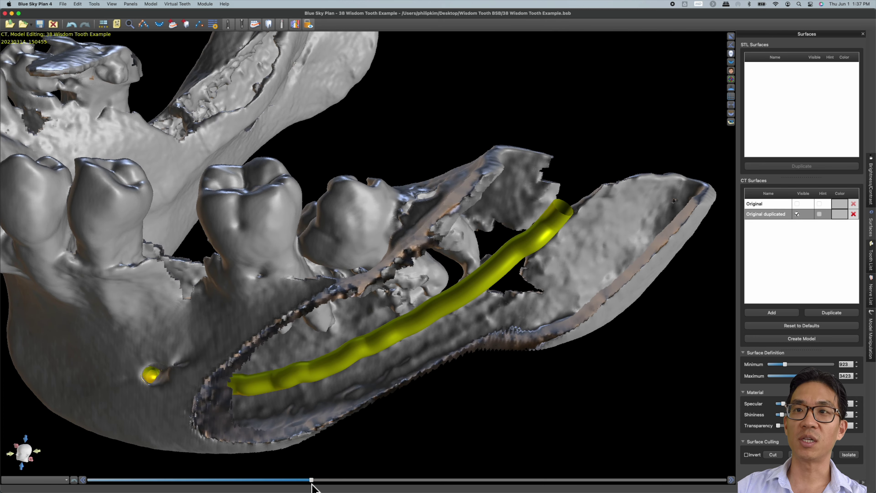
{"action": "mouse_move", "coordinate": [311, 479]}
{"action": "left_mouse_down"}
{"action": "mouse_move", "coordinate": [338, 479]}
{"action": "mouse_move", "coordinate": [329, 479]}
{"action": "left_mouse_up"}
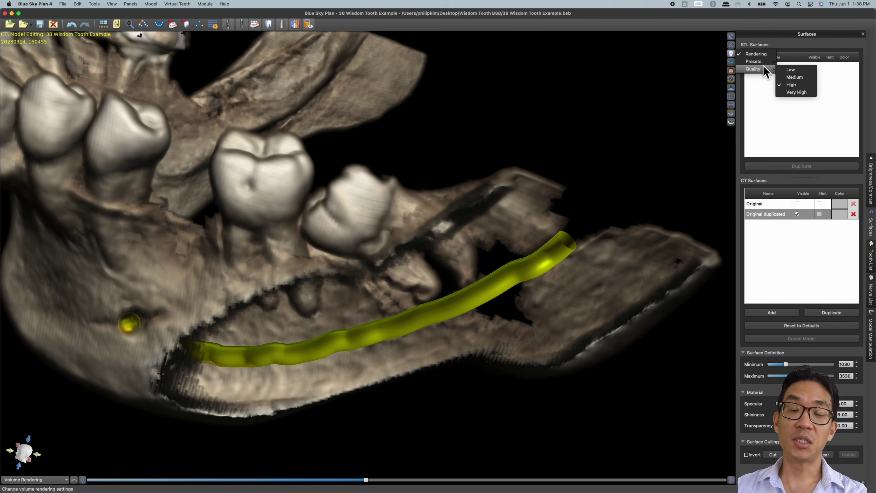
{"action": "mouse_move", "coordinate": [764, 64]}
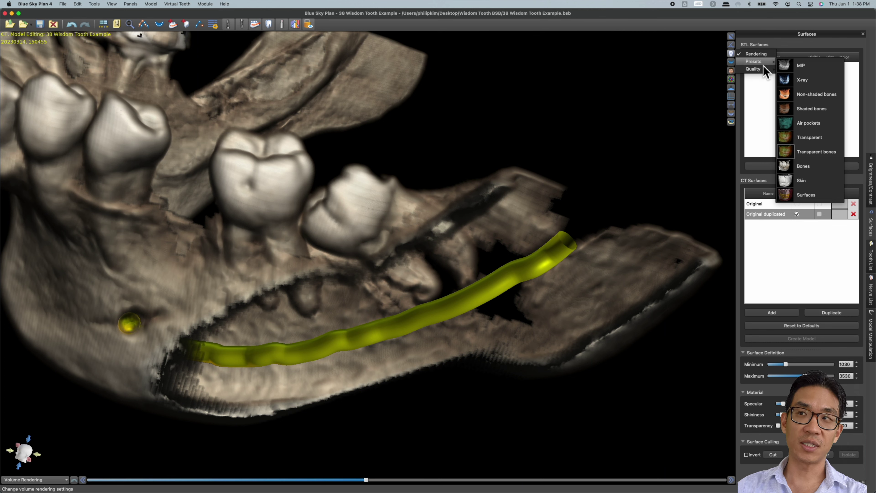
{"action": "left_click", "coordinate": [596, 312]}
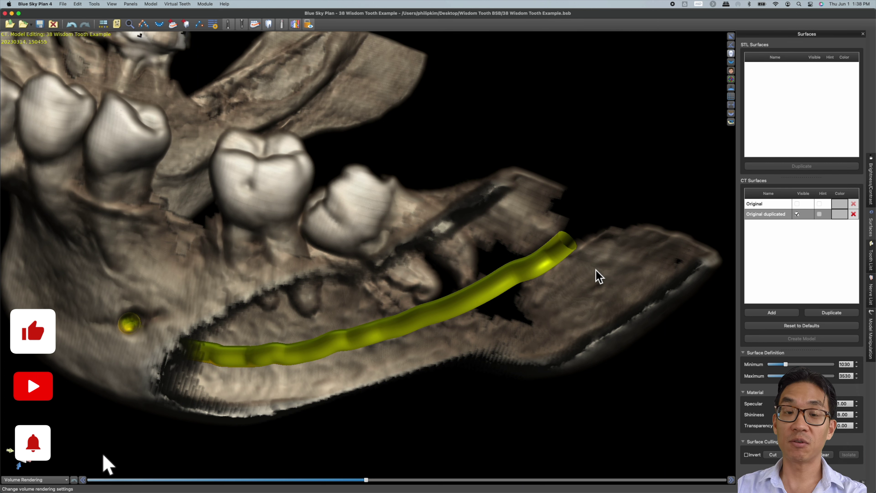
{"action": "left_click", "coordinate": [579, 301]}
{"action": "left_click_drag", "start_coordinate": [579, 301], "coordinate": [537, 312]}
{"action": "left_click_drag", "start_coordinate": [416, 386], "coordinate": [508, 272]}
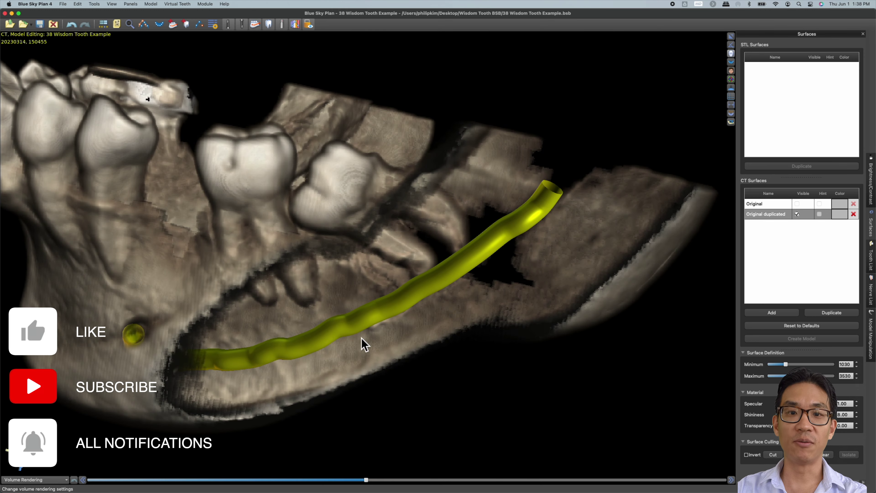